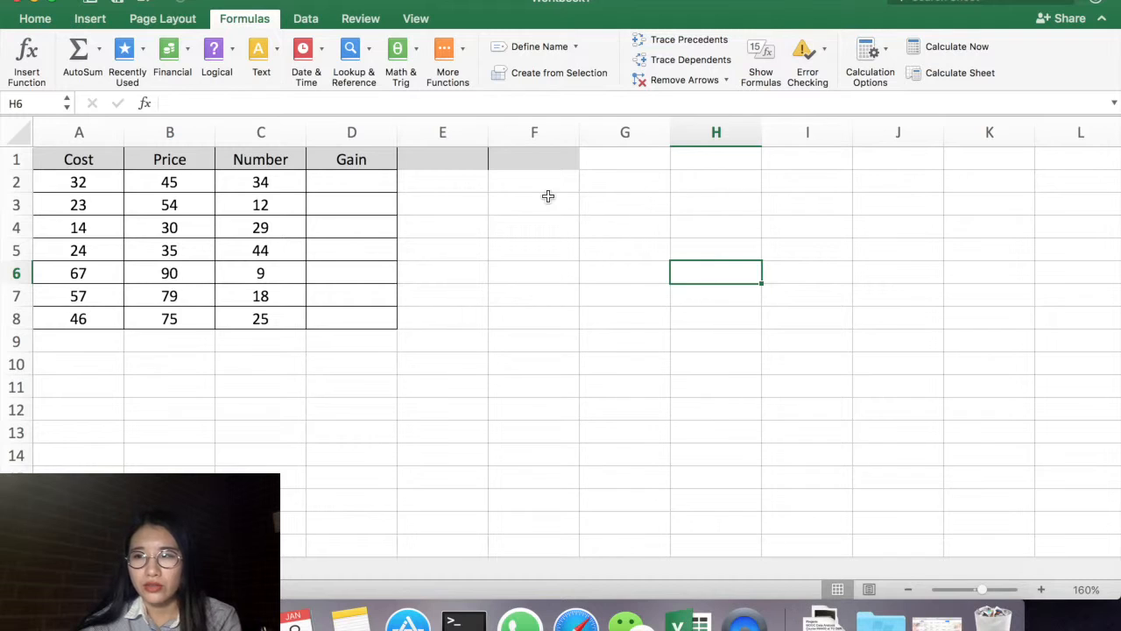
Enter the formula =(B2-A2) in cell D2 to subtract the first row's cost from its price.
click(365, 203)
click(364, 184)
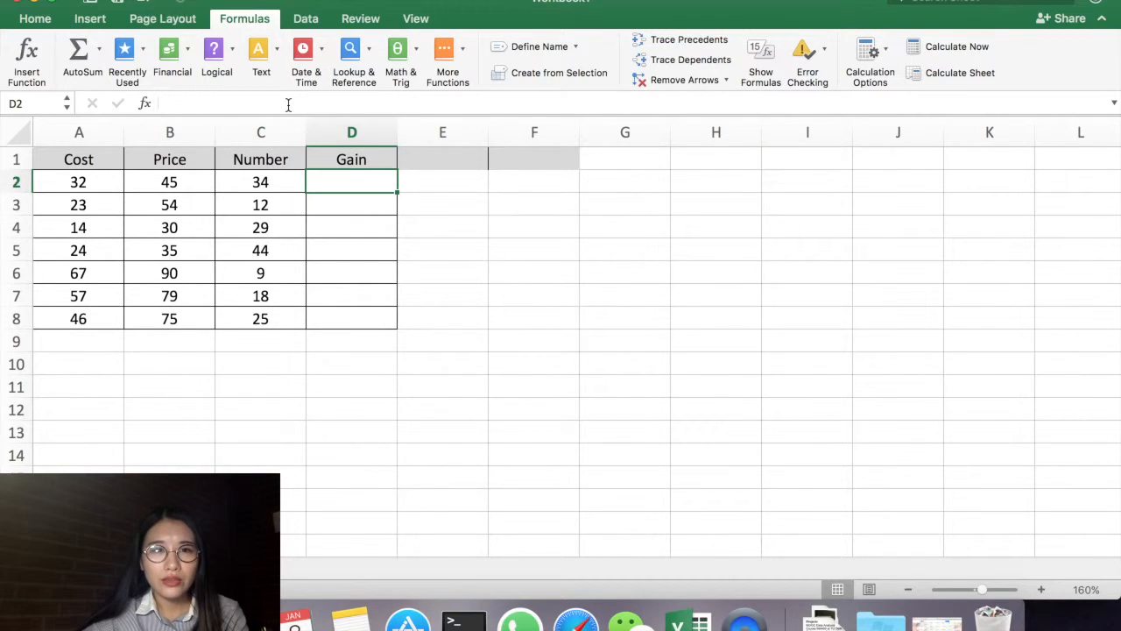
text(=)
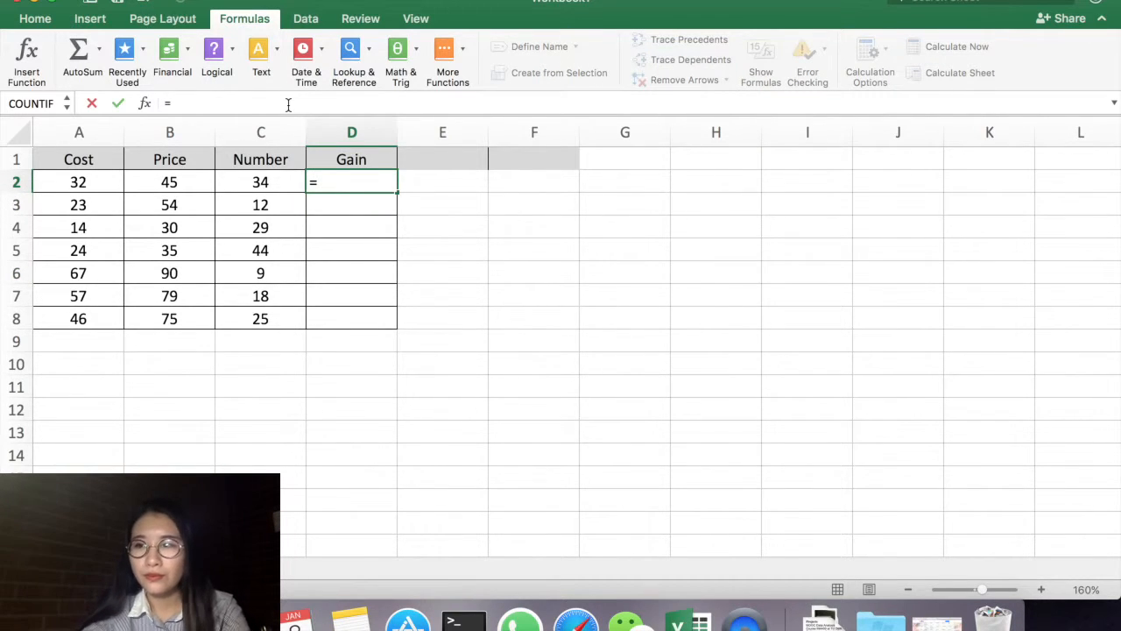
click(176, 182)
text(-)
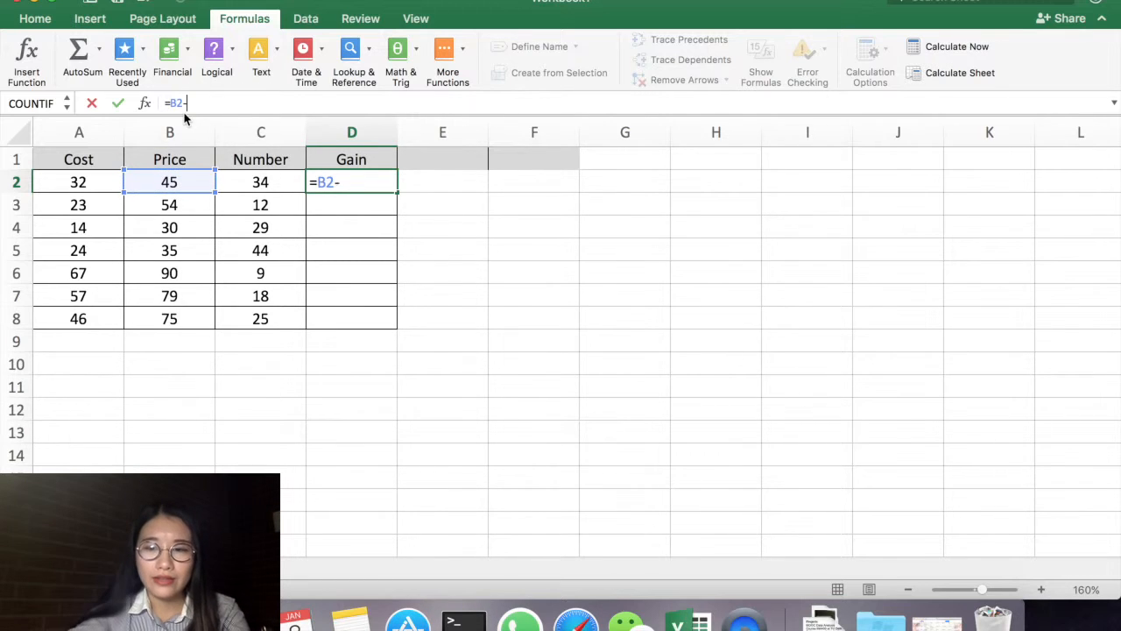
click(87, 181)
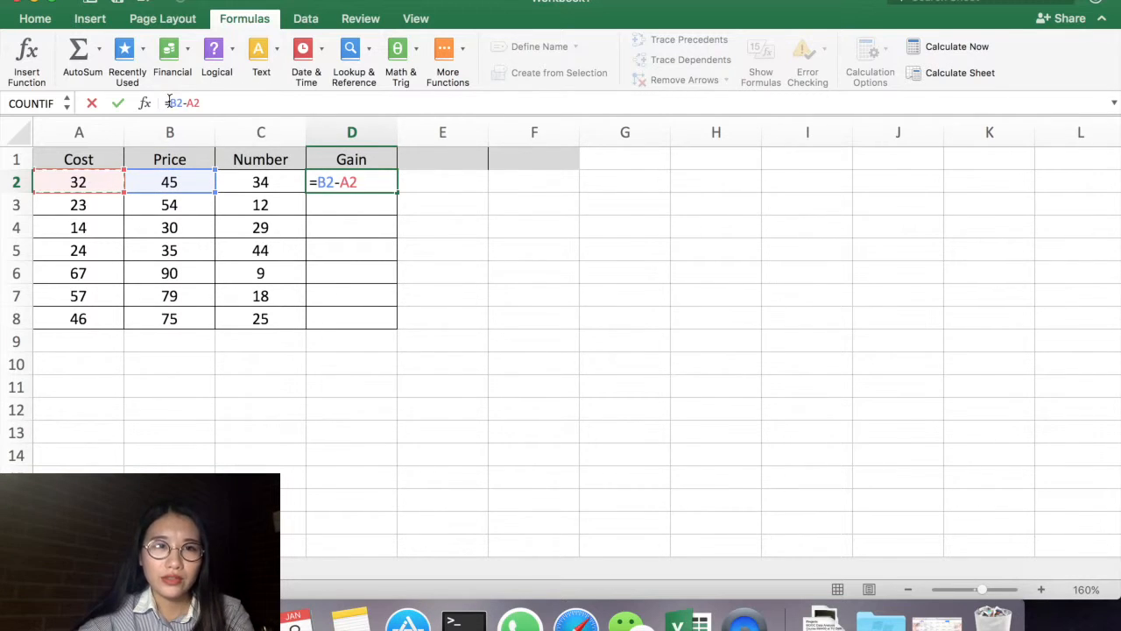
click(170, 102)
text(()
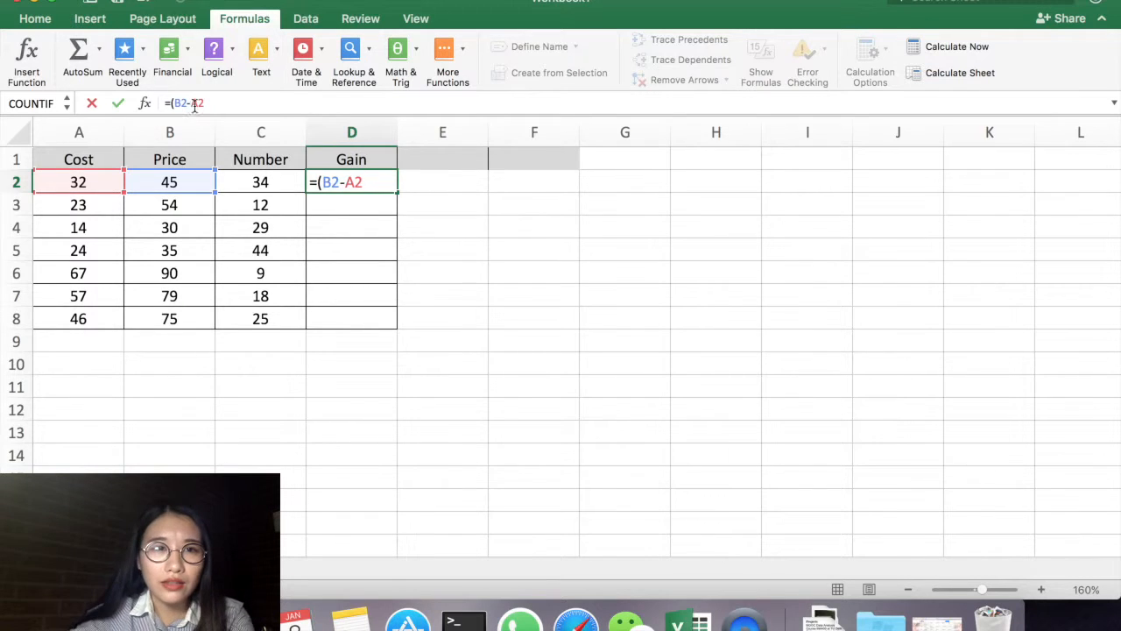
text())
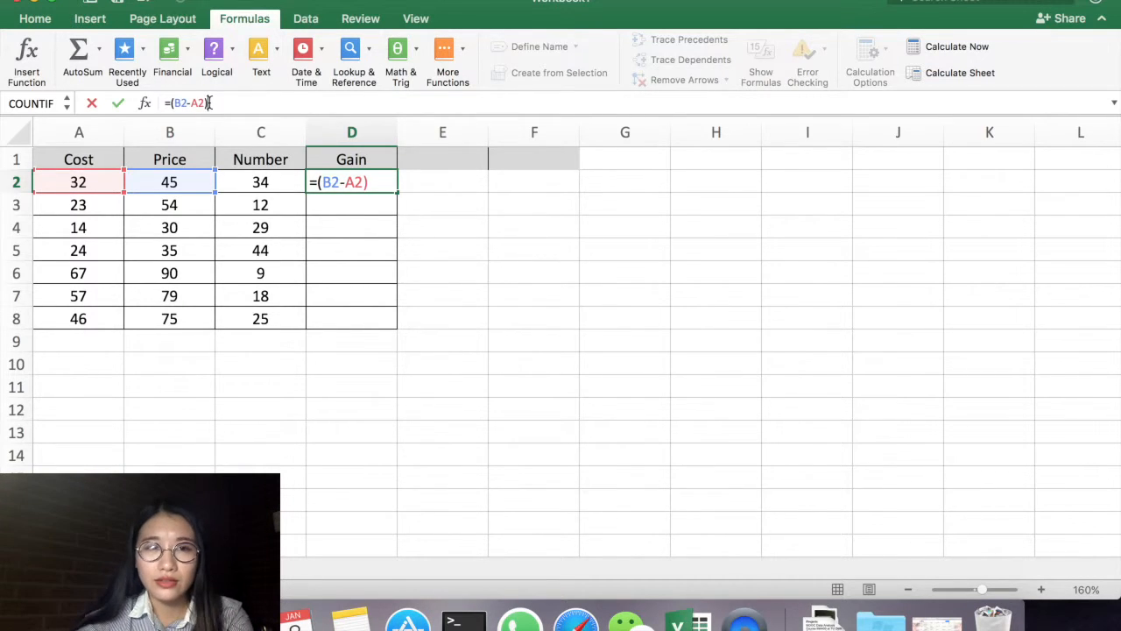
click(248, 181)
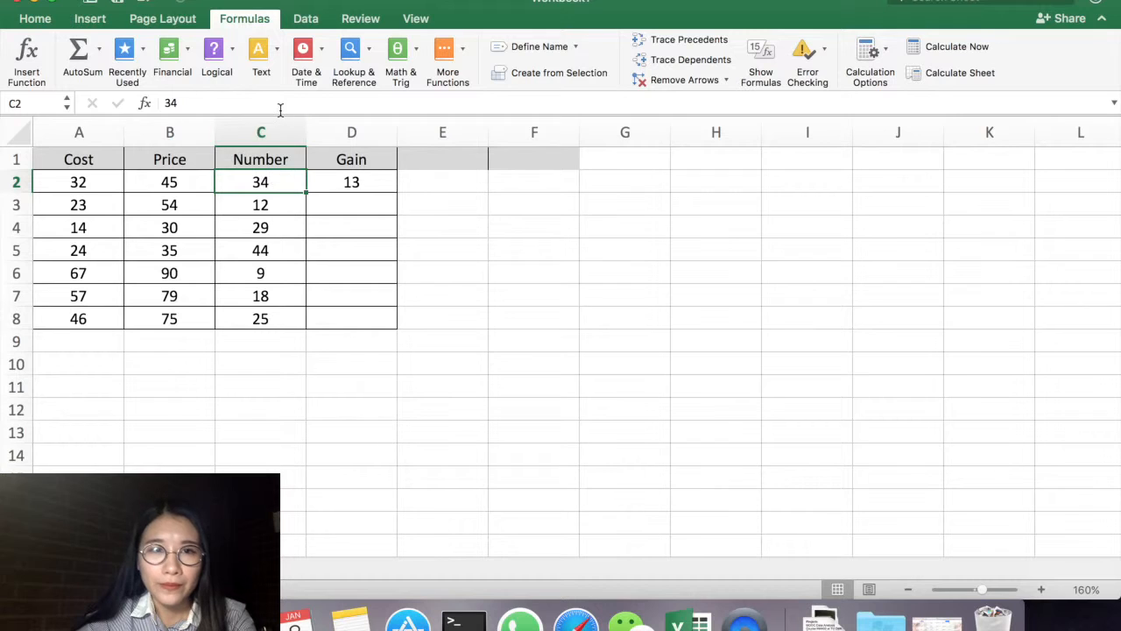
Extend the D2 formula to =(B2-A2)*C2 and fill it down the Gain column to D8.
click(343, 180)
click(272, 103)
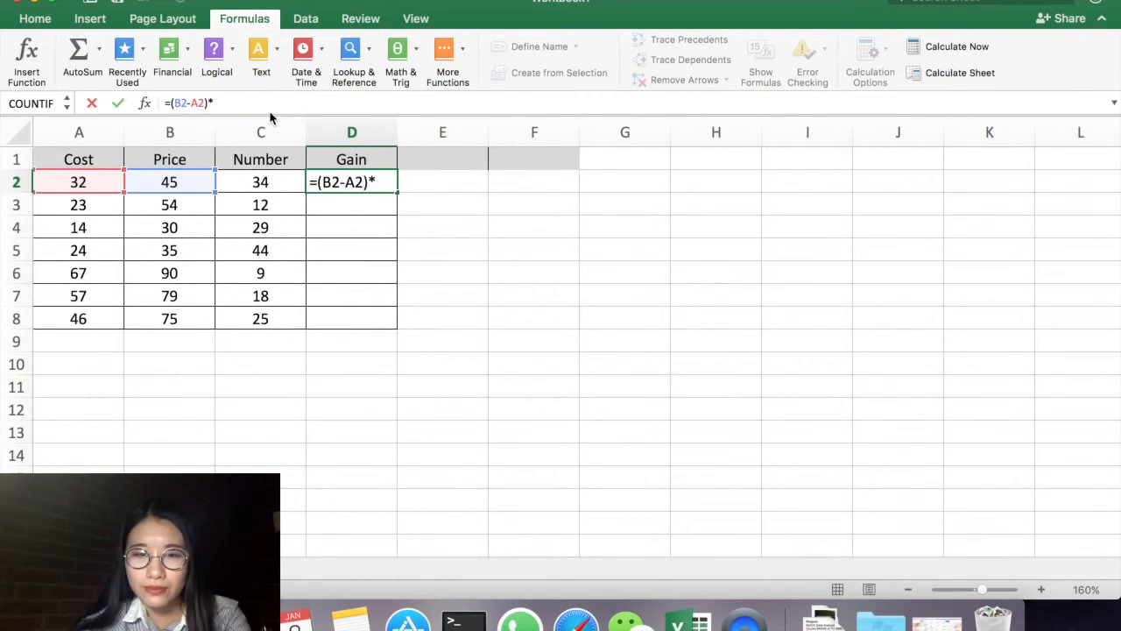
drag(397, 193, 388, 319)
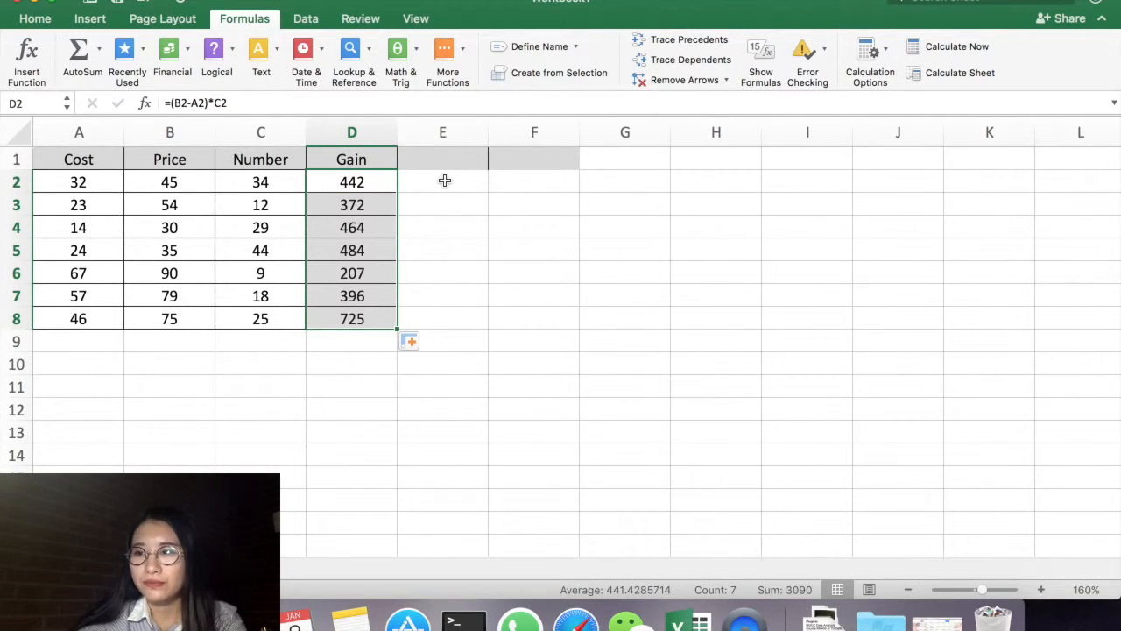
click(251, 105)
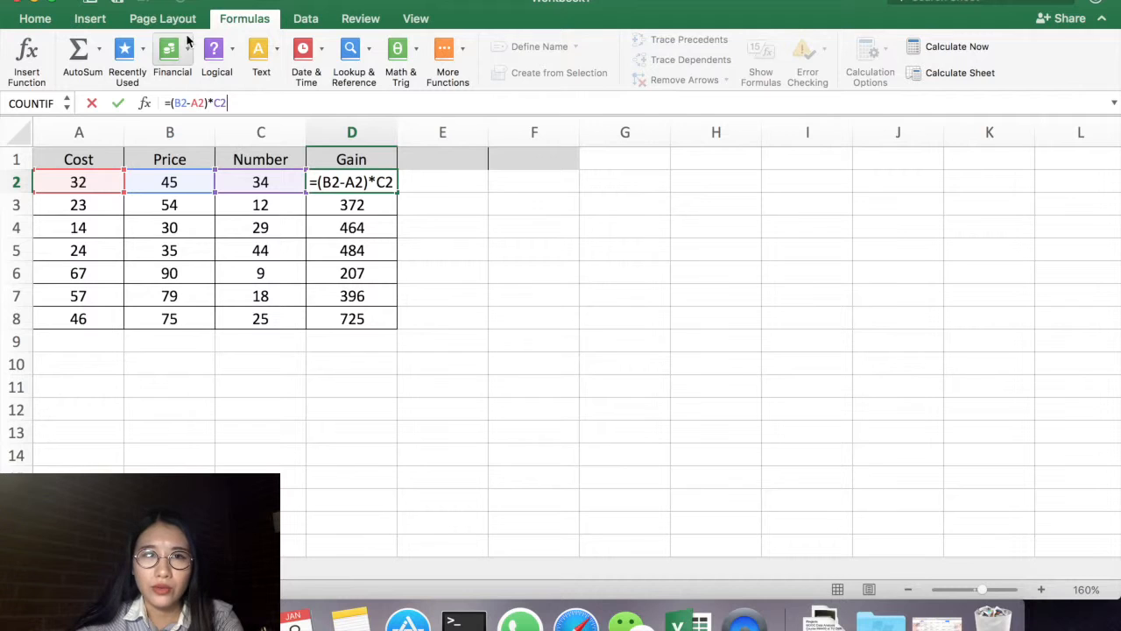
click(228, 1)
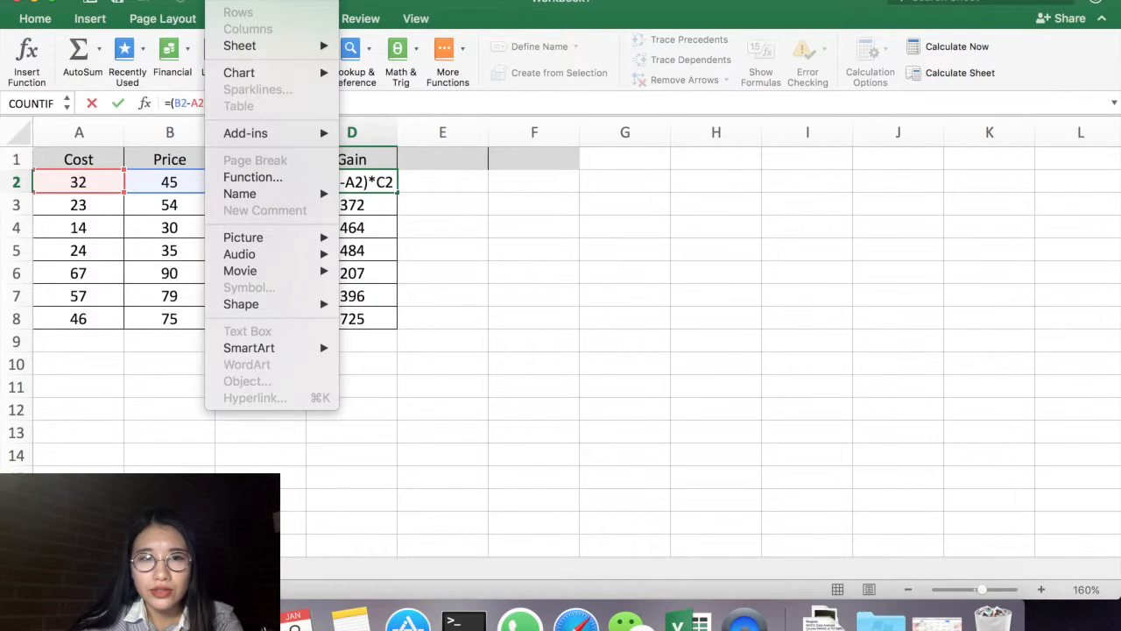
click(275, 189)
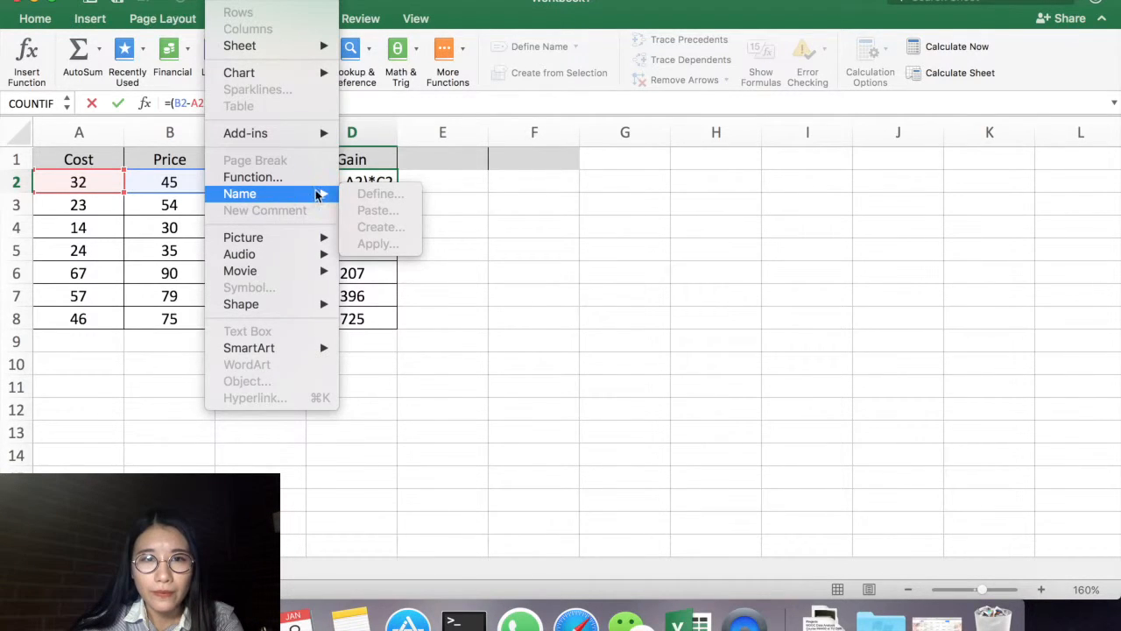
click(473, 167)
click(473, 205)
With cell D2 selected, define the name Gain and make it refer to the formula =(B2-A2)*C2.
click(349, 181)
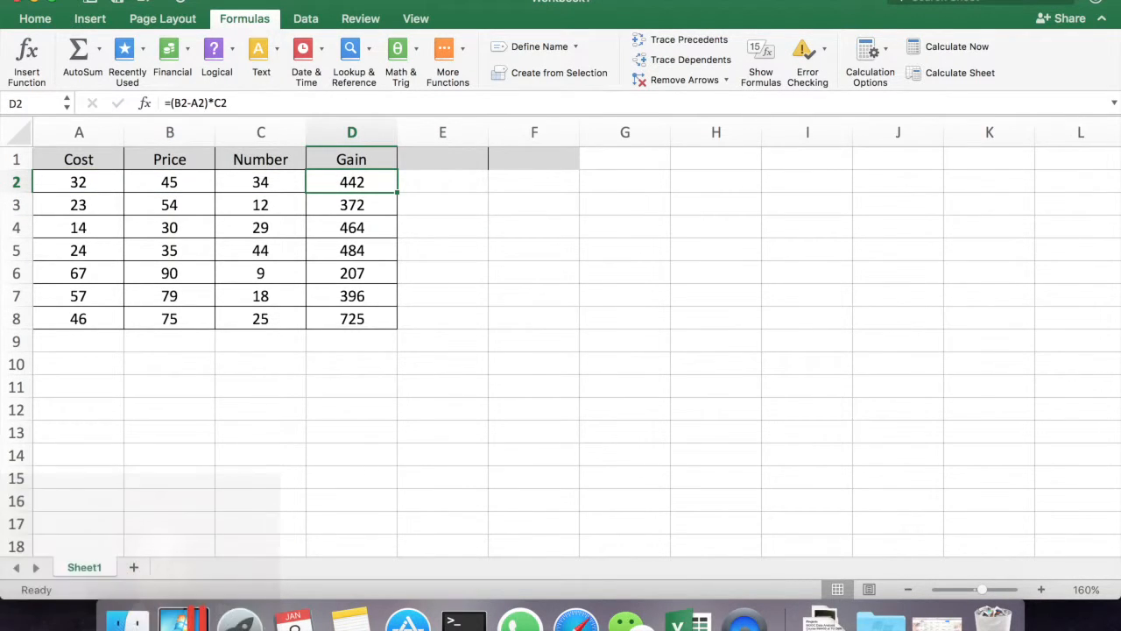
click(228, 1)
click(385, 192)
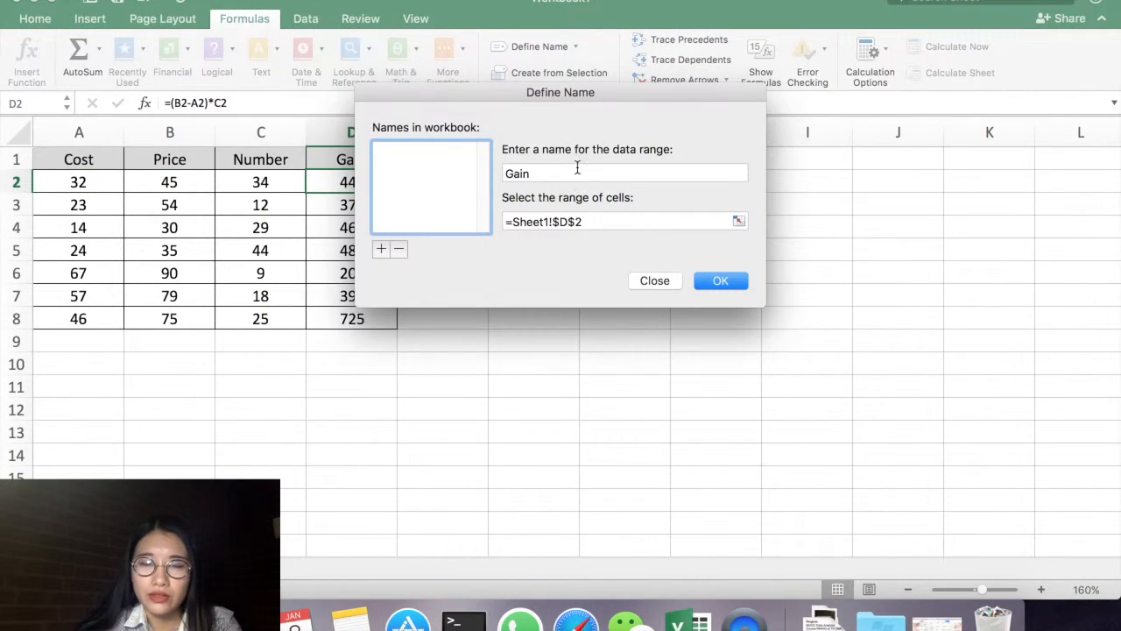
drag(526, 98, 656, 113)
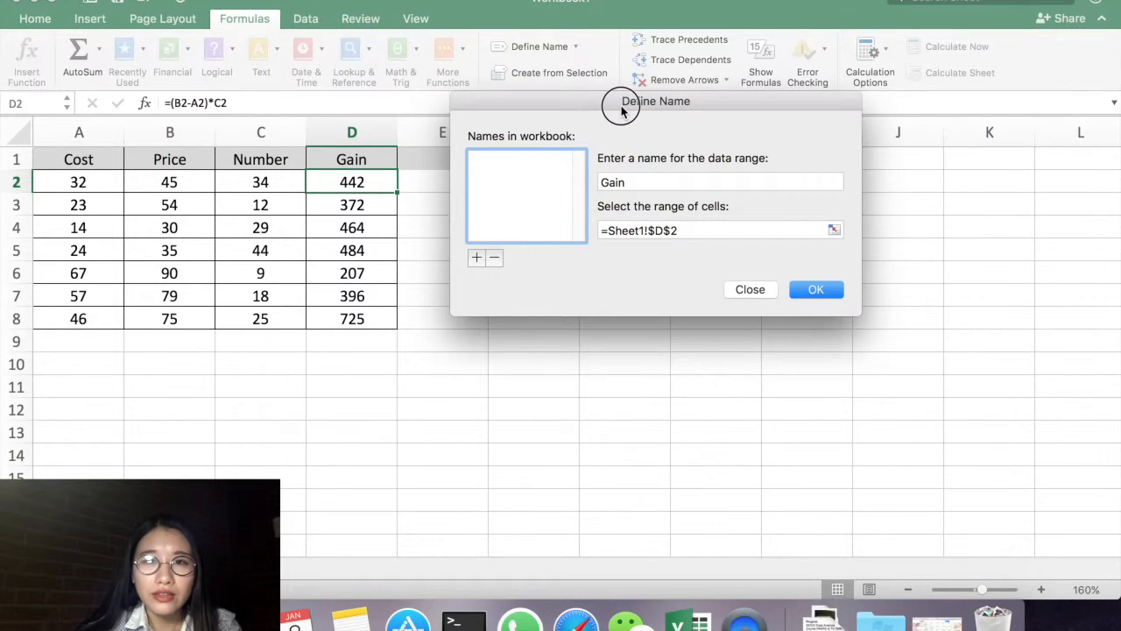
click(688, 230)
key(BackSpace)
key(BackSpace)
key(BackSpace)
key(BackSpace)
key(BackSpace)
key(BackSpace)
key(BackSpace)
key(BackSpace)
key(BackSpace)
key(BackSpace)
key(BackSpace)
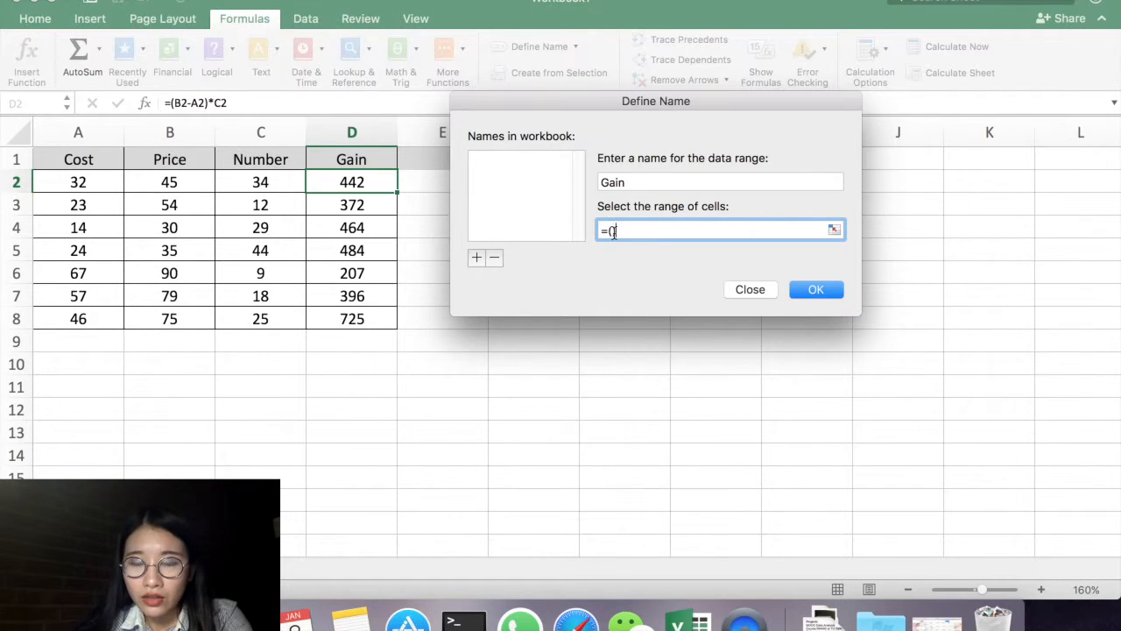
text(B2)
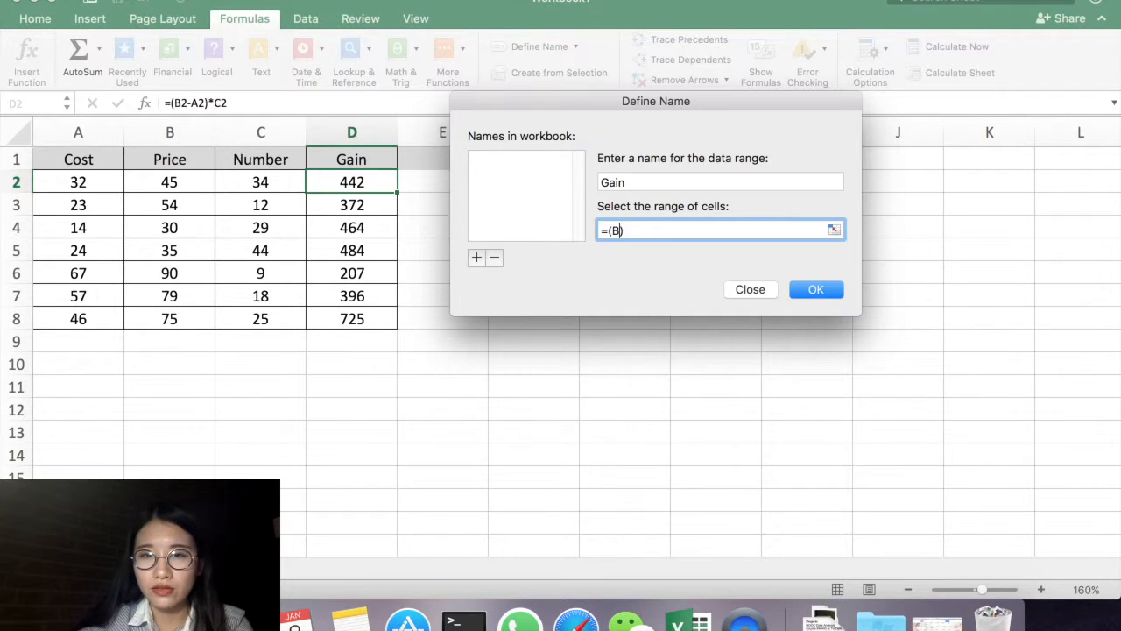
text(-)
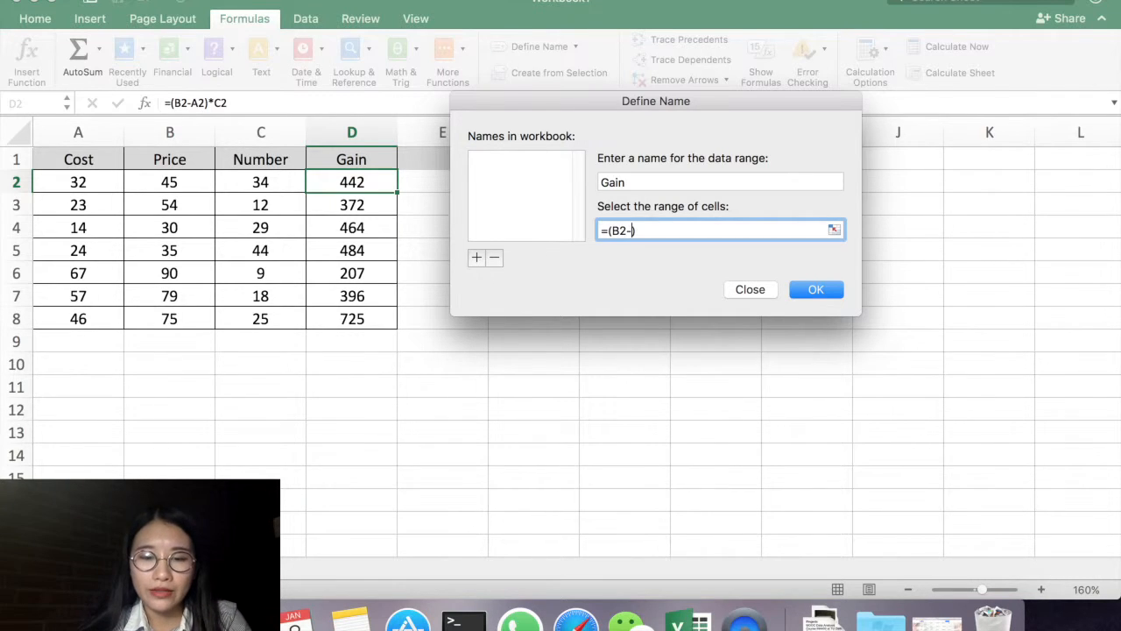
text(A2)
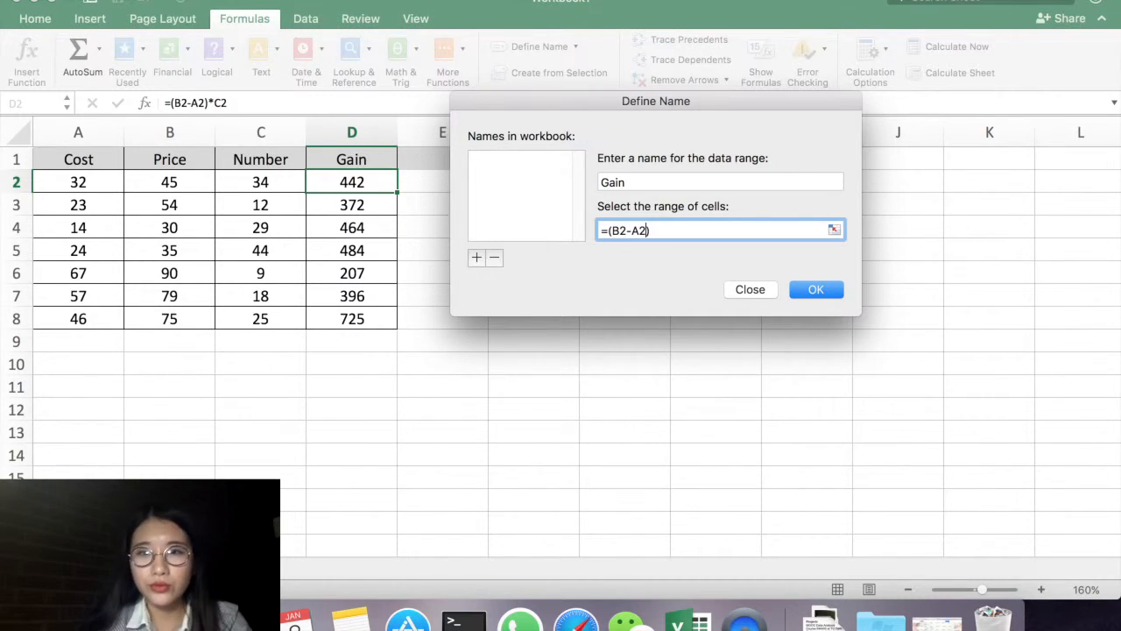
click(657, 229)
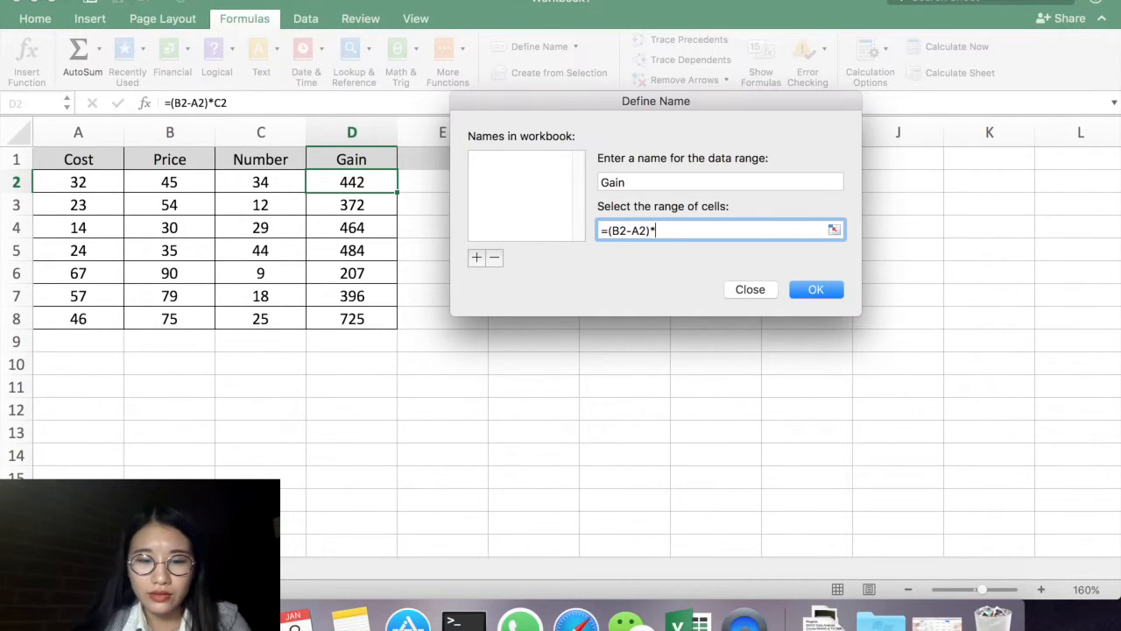
text(*C2)
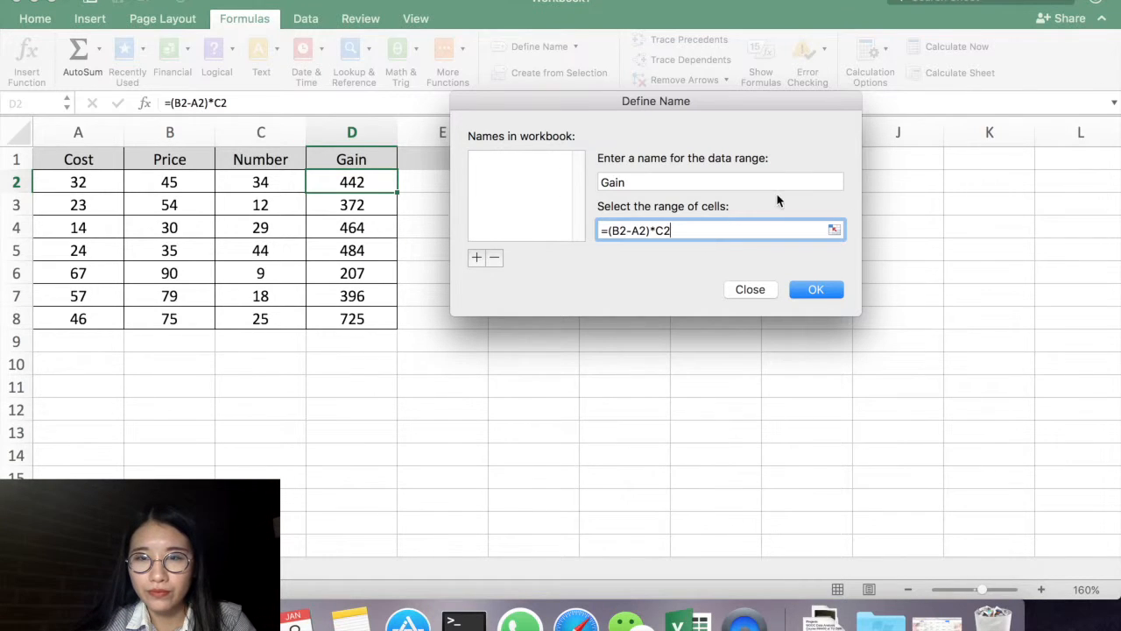
click(801, 286)
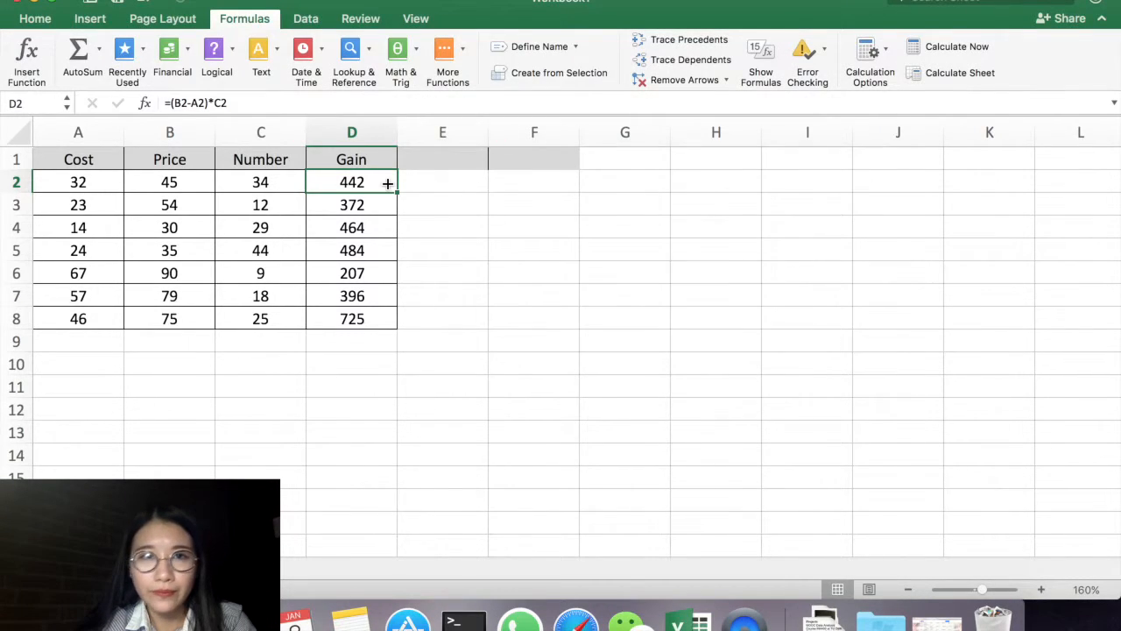
Review which formula is stored under the defined name Gain.
click(226, 1)
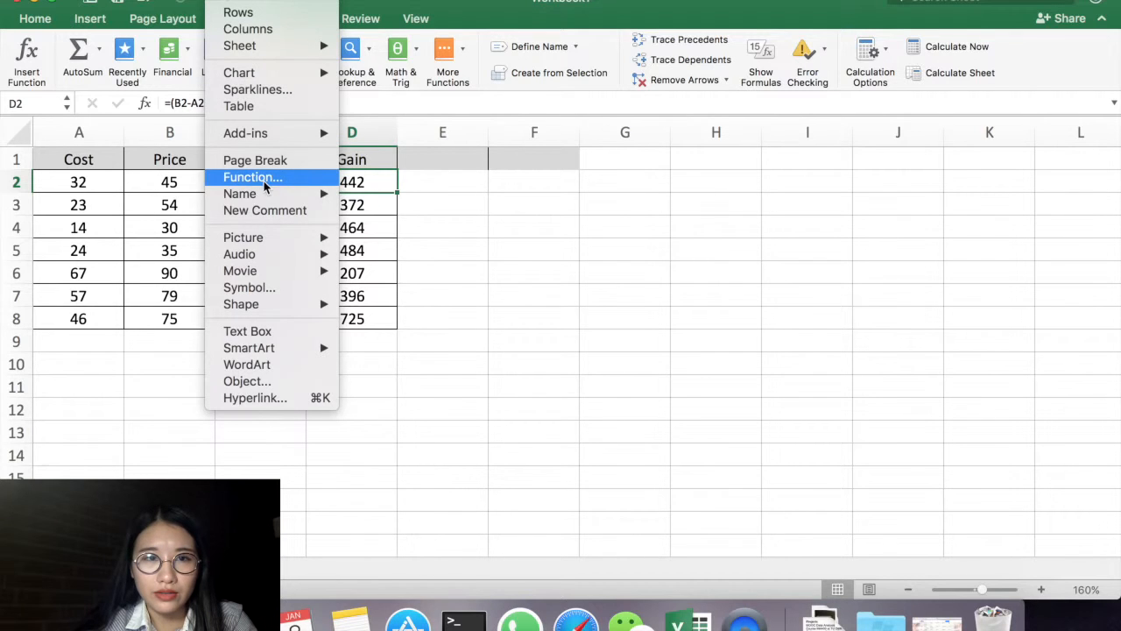
mouse_move(268, 193)
click(371, 193)
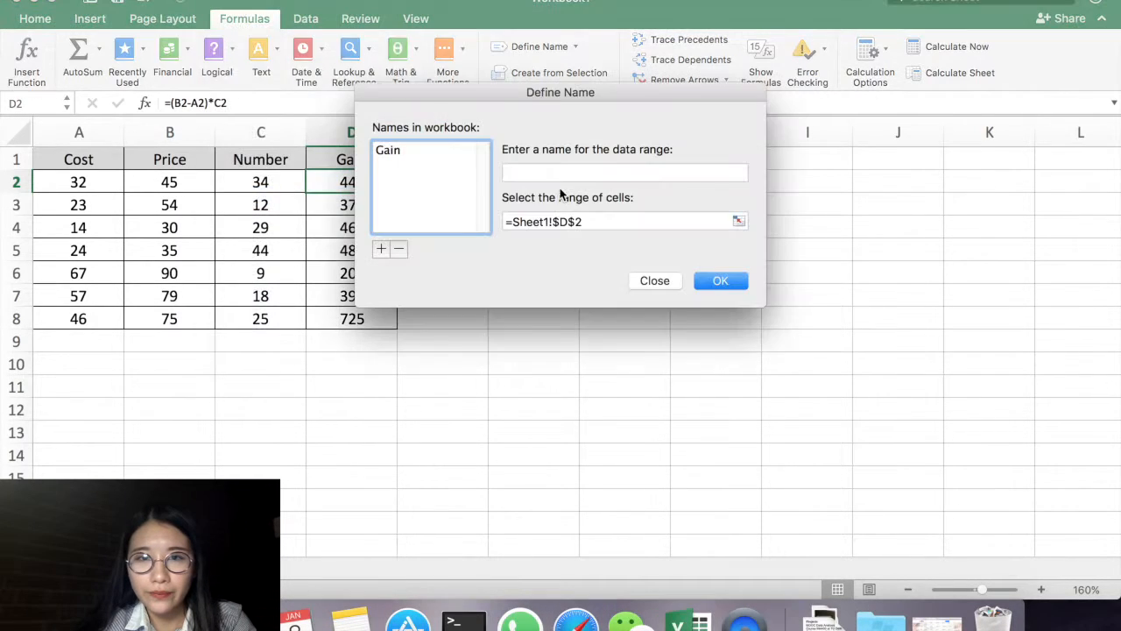
click(403, 150)
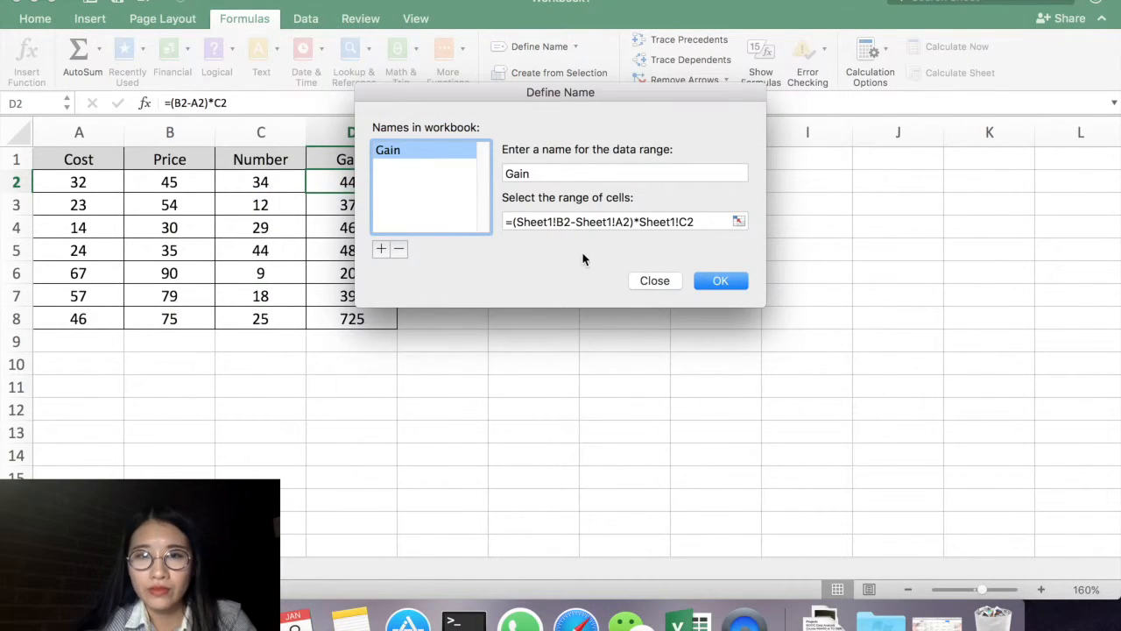
drag(562, 92, 565, 107)
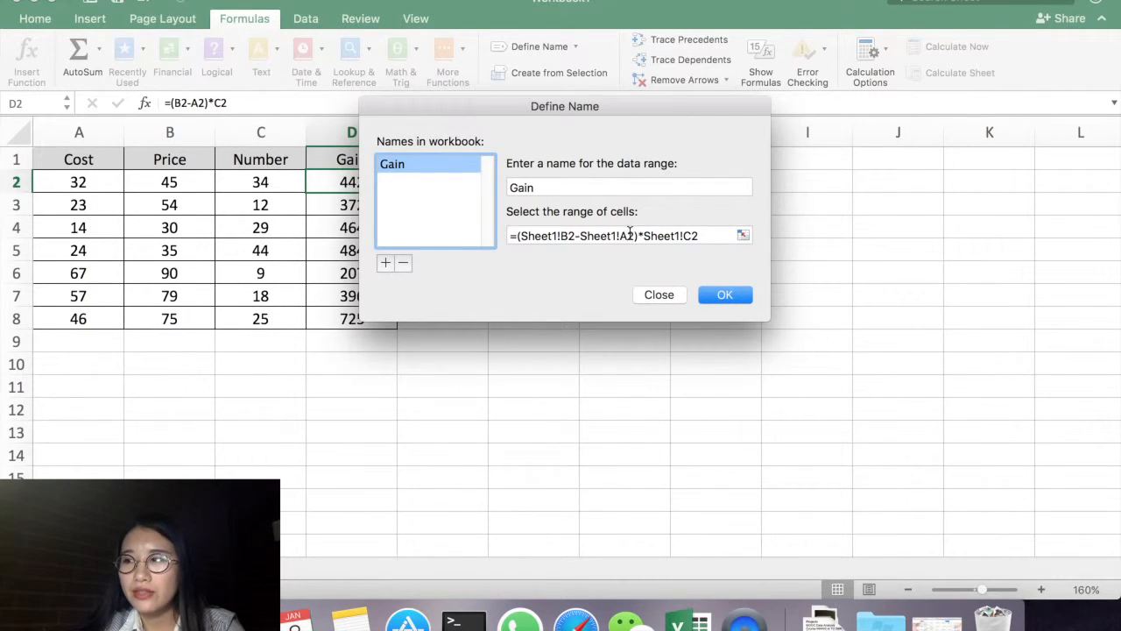
click(723, 296)
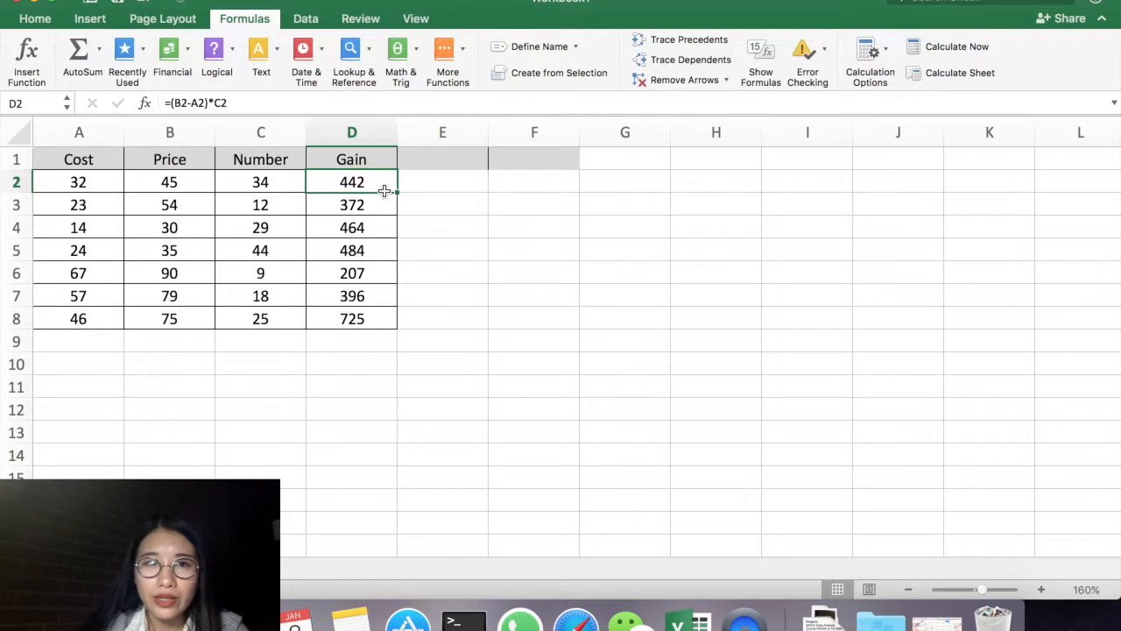
Clear the values in D2:D8 and enter the formula =Gain in D2.
drag(353, 184, 356, 314)
key(Delete)
click(344, 184)
click(215, 98)
text(=)
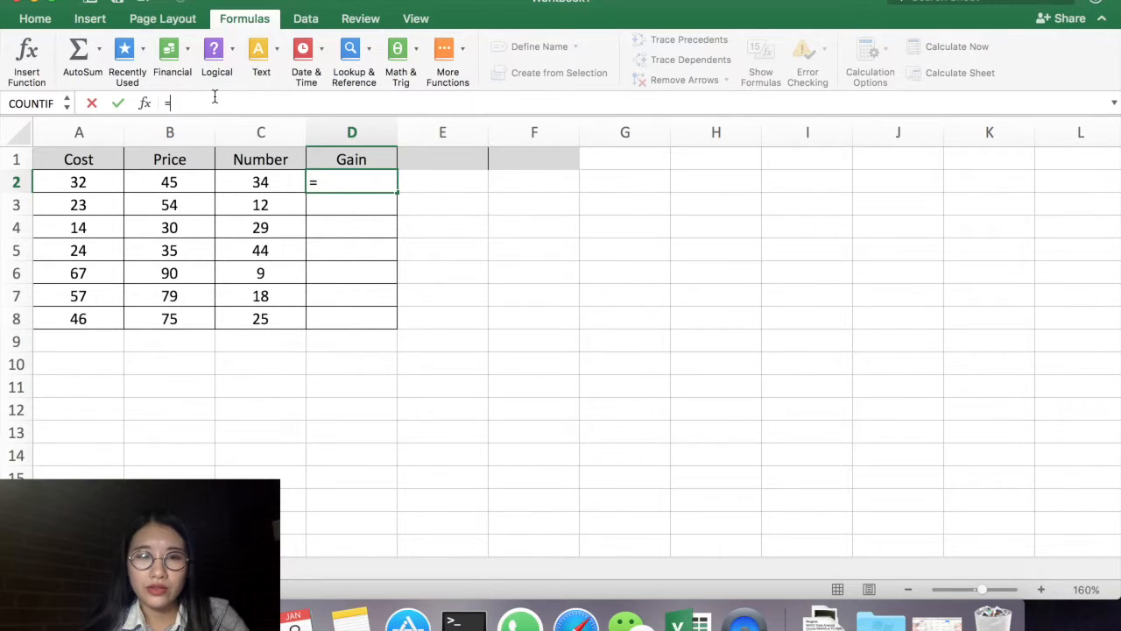
text(G)
double_click(214, 137)
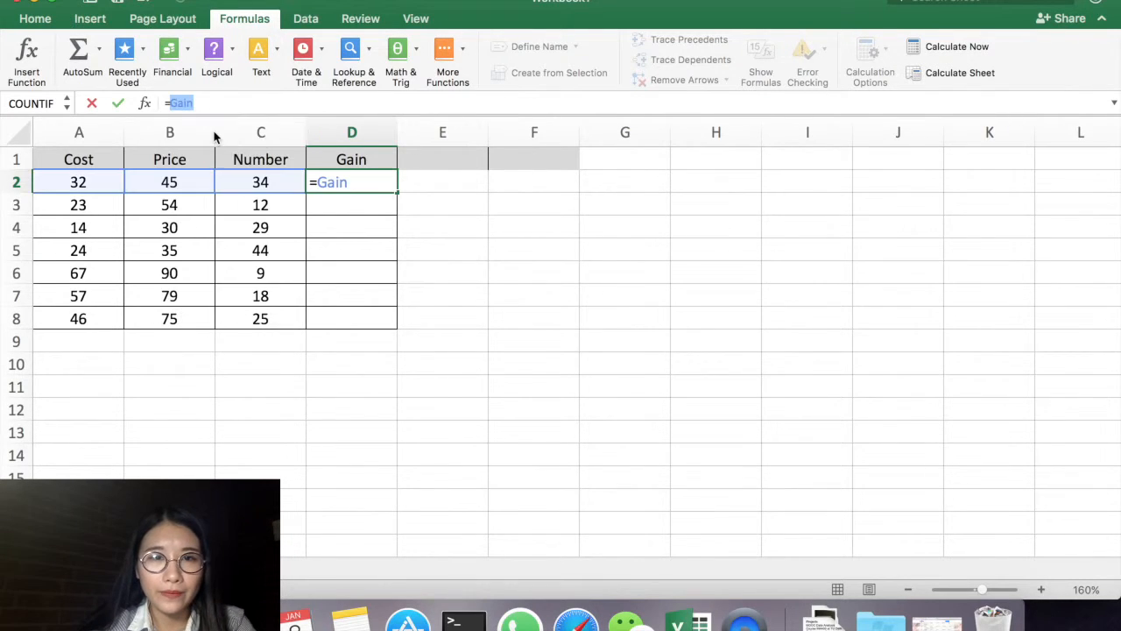
key(Return)
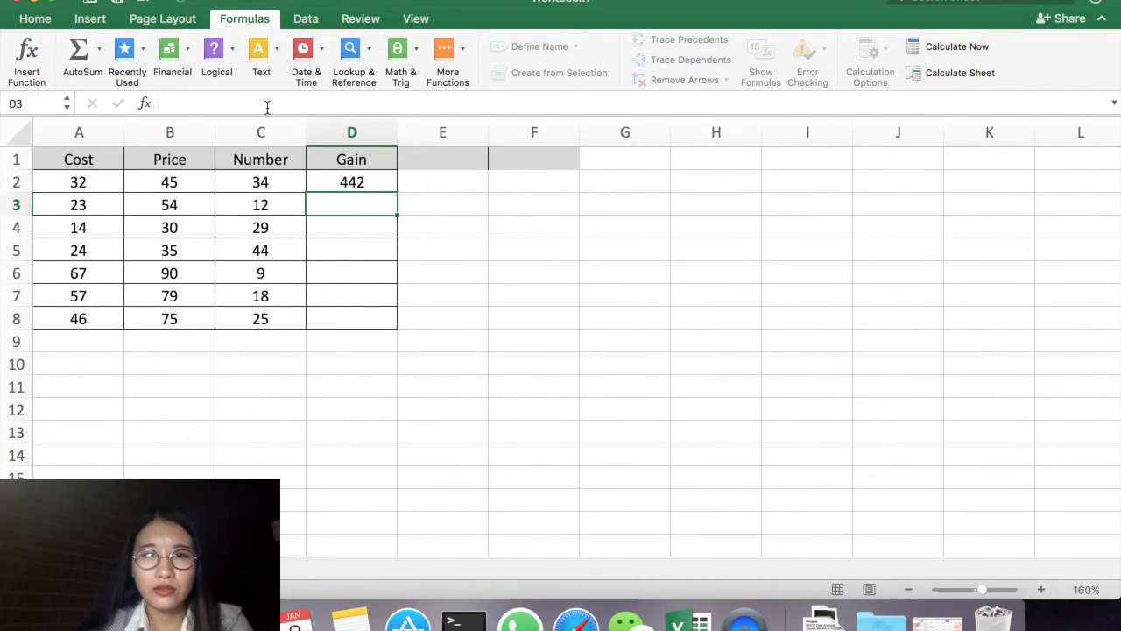
Fill the =Gain formula from D2 down to D8.
click(356, 166)
click(362, 182)
drag(397, 189, 378, 318)
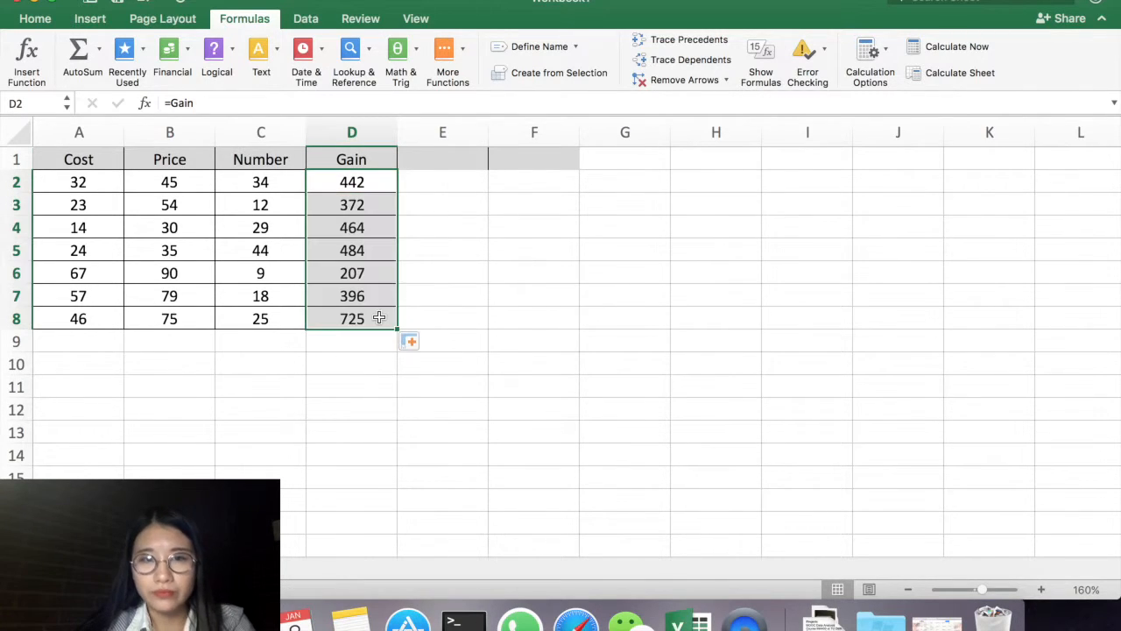
With cell D2 selected, show the stored definition of the name Gain again.
click(385, 184)
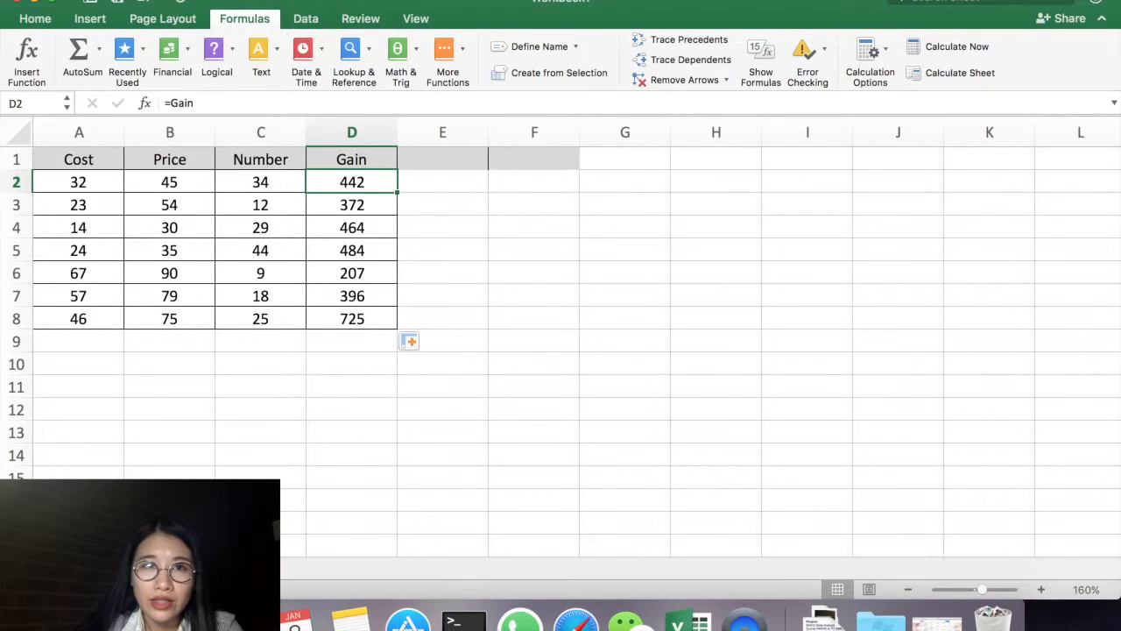
click(229, 0)
mouse_move(306, 193)
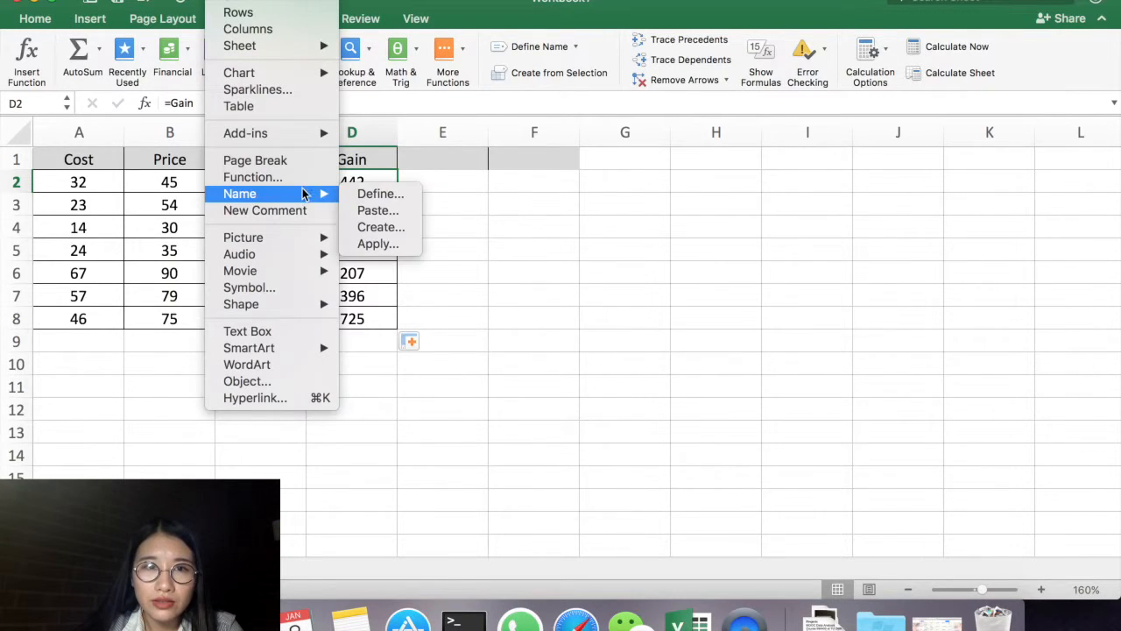
click(354, 198)
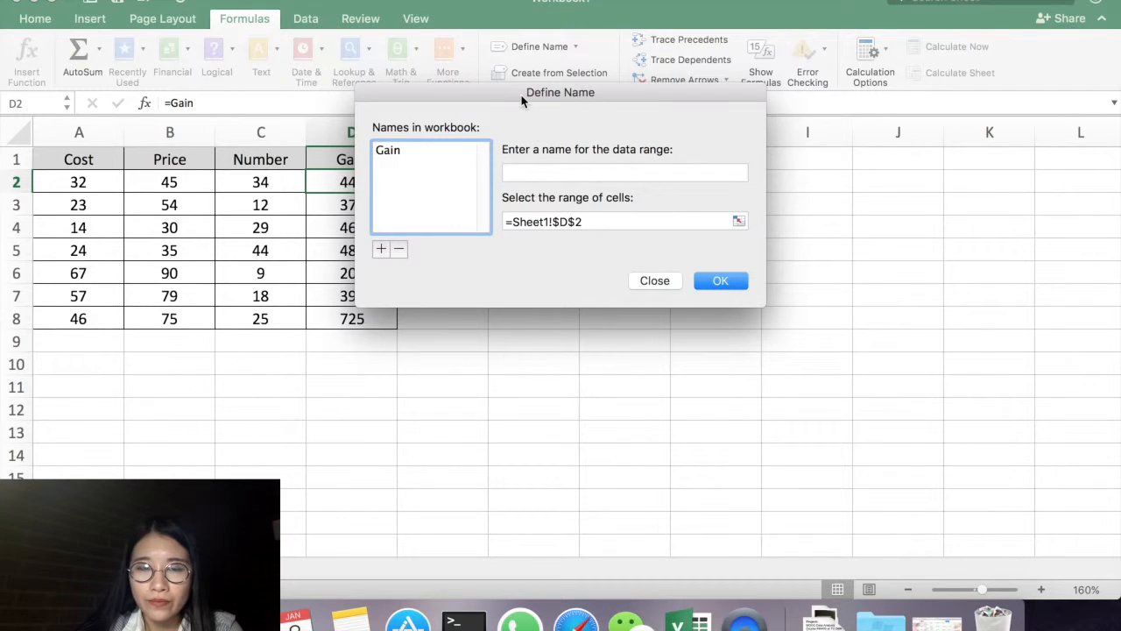
drag(521, 101, 693, 127)
click(561, 177)
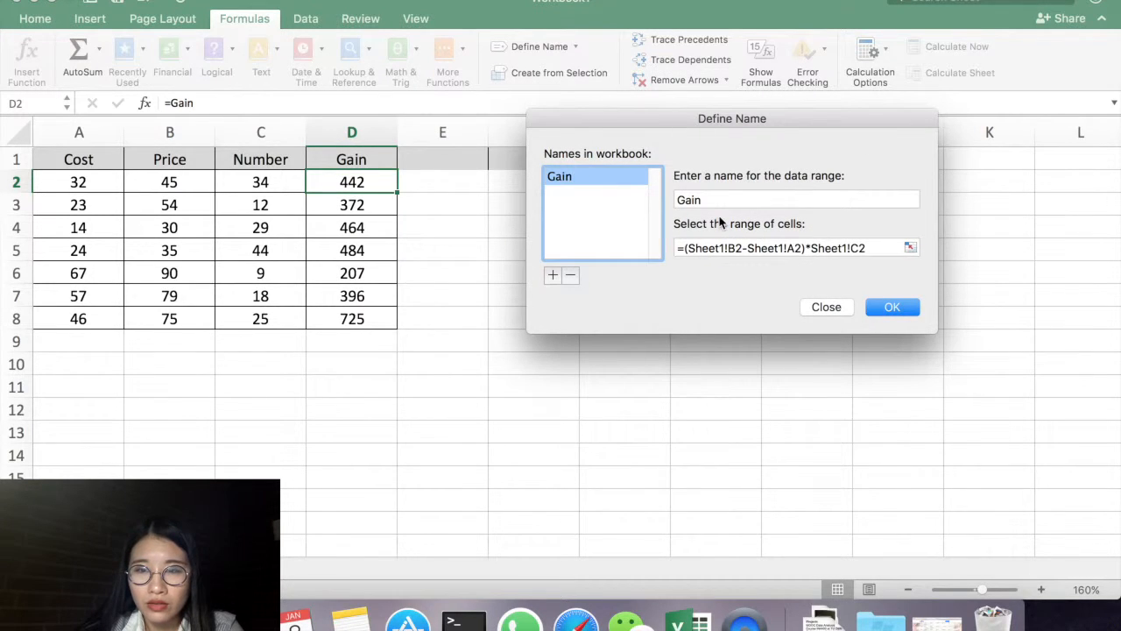
With cell D5 selected, show the formula stored under the defined name Gain.
click(827, 305)
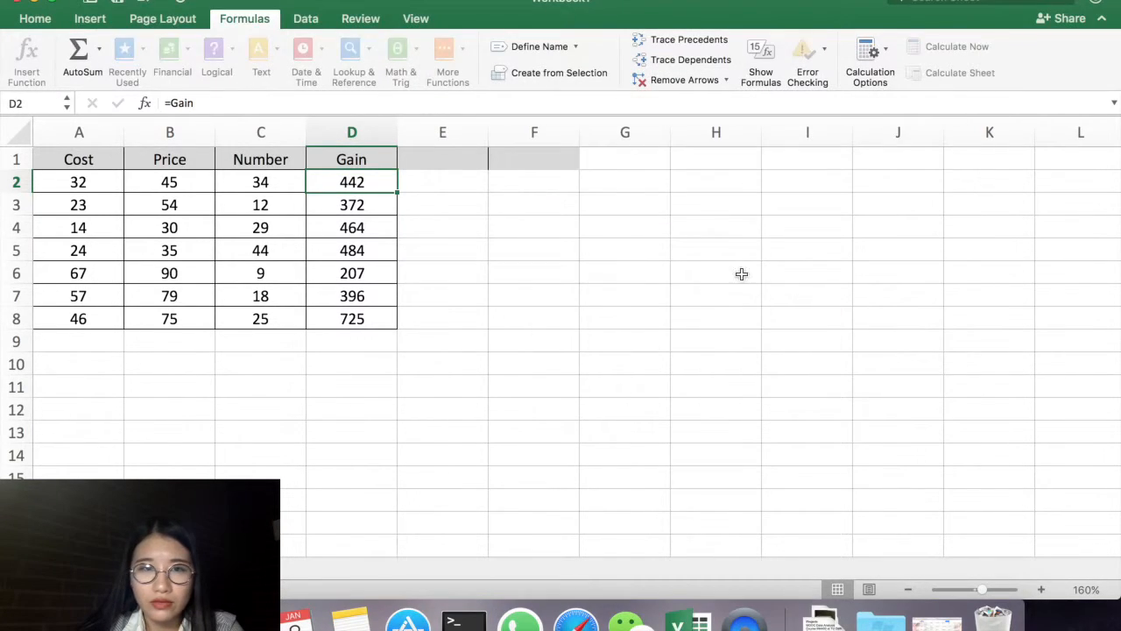
click(389, 249)
click(298, 3)
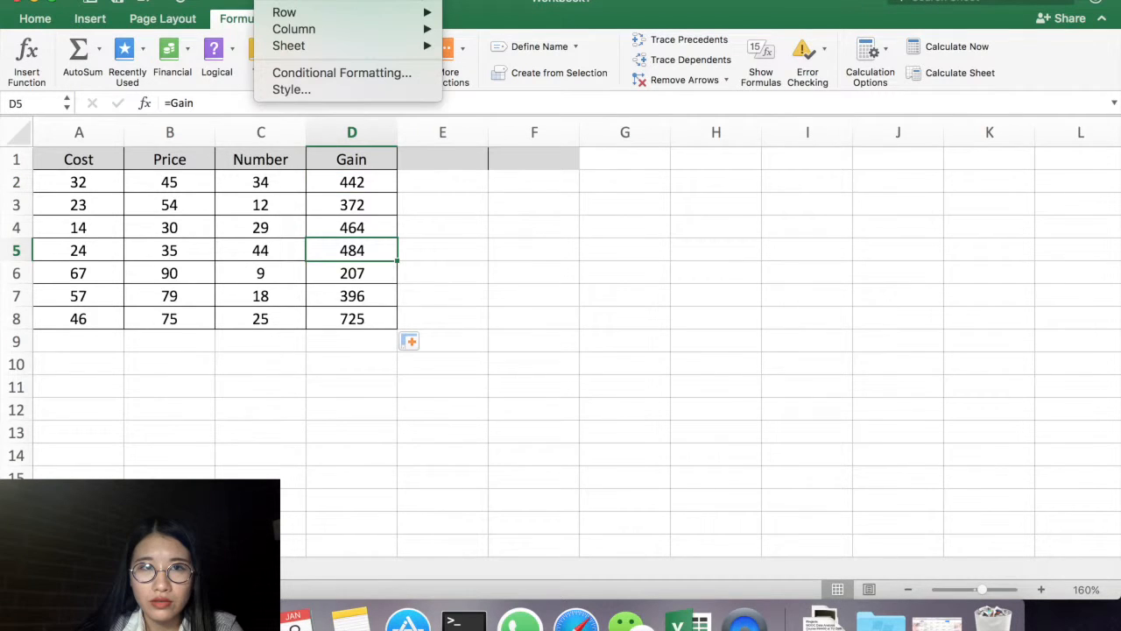
click(232, 2)
click(232, 1)
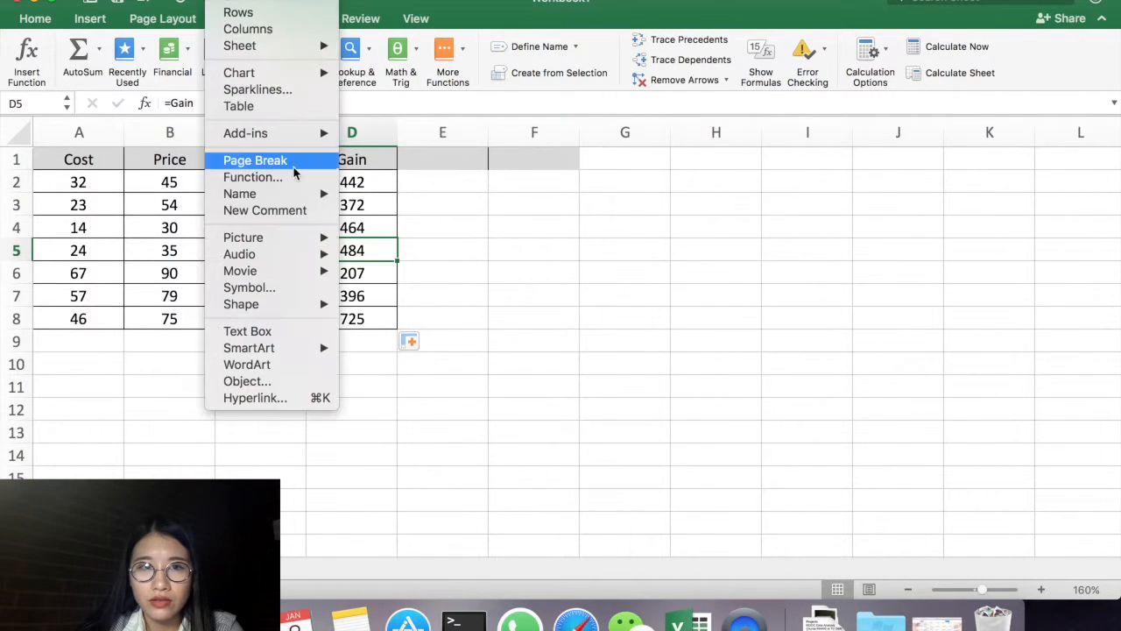
mouse_move(292, 193)
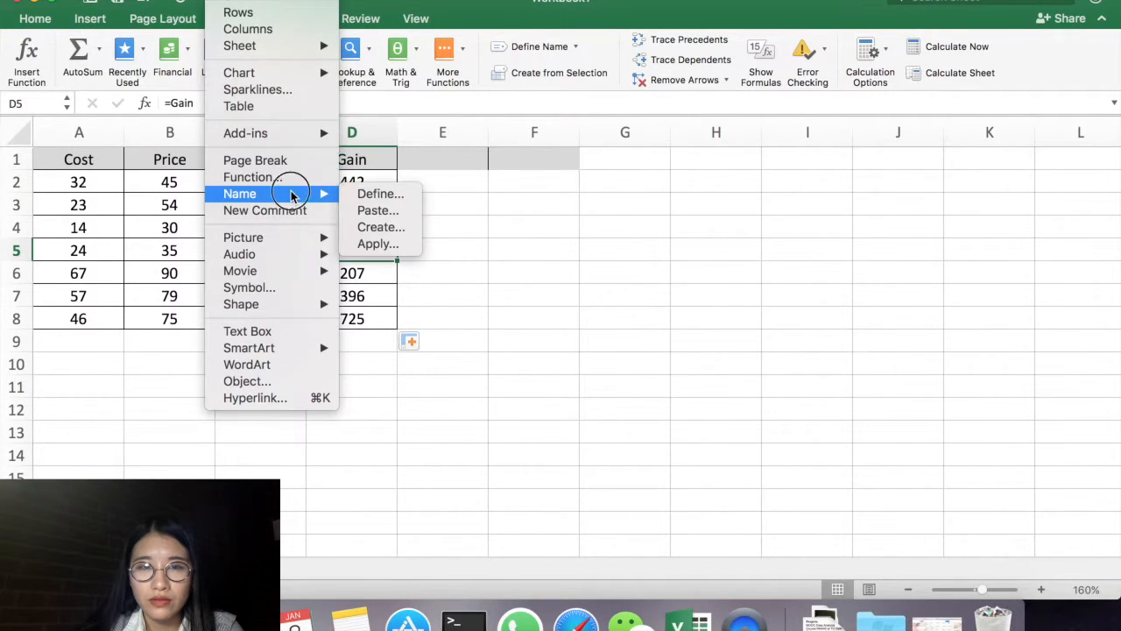
click(396, 195)
click(412, 156)
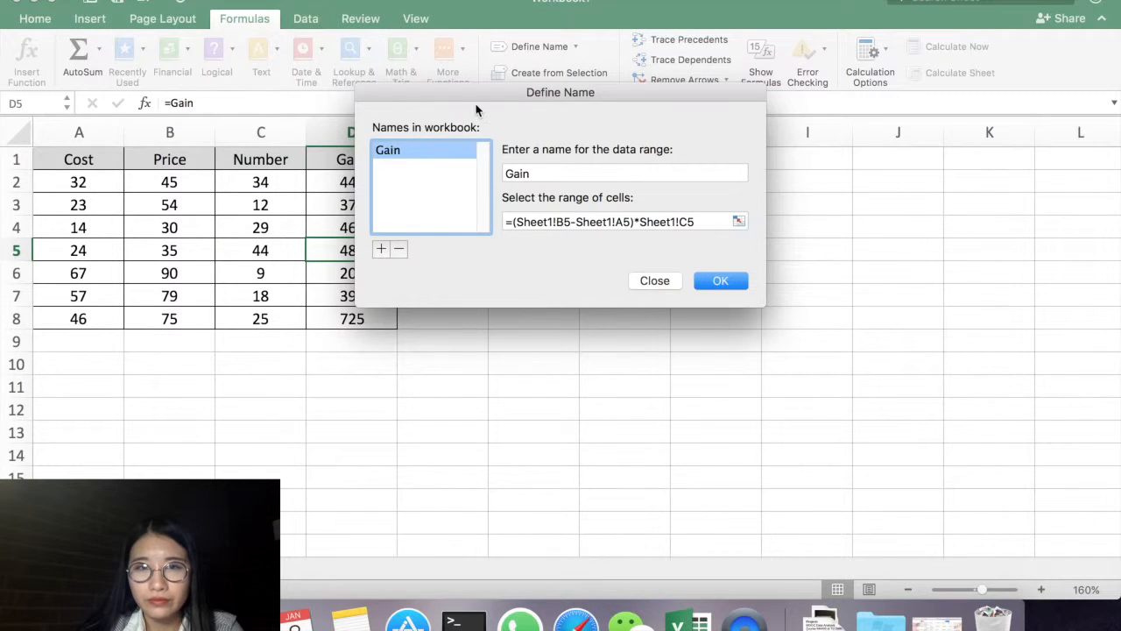
drag(476, 107, 556, 136)
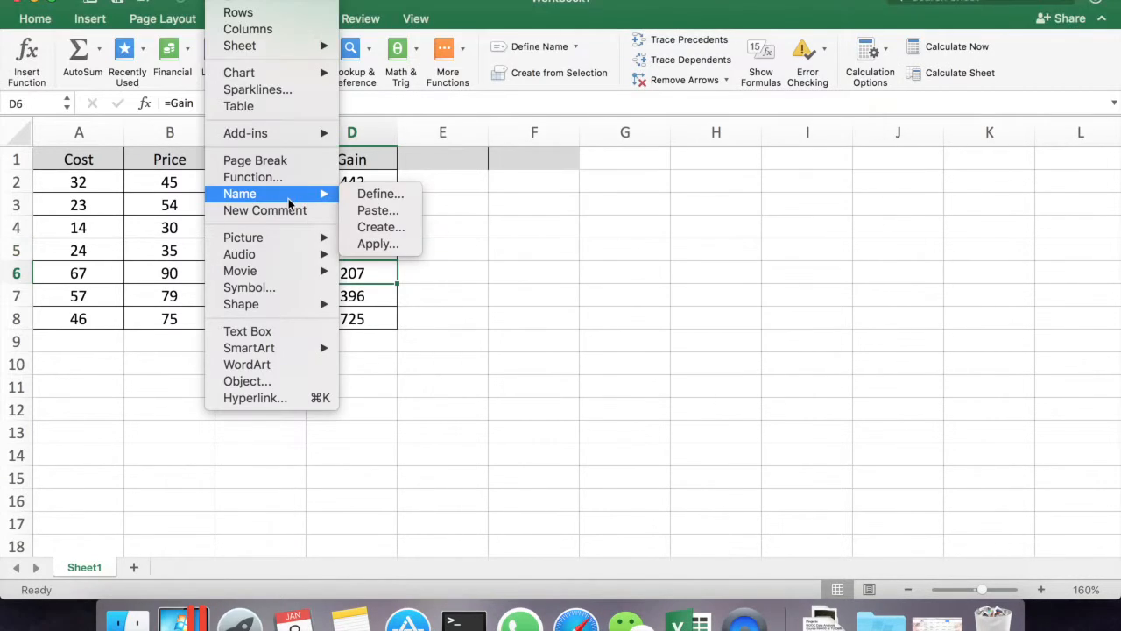
With cell D6 selected, examine how the stored formula of the name Gain refers to the row's cells.
click(379, 193)
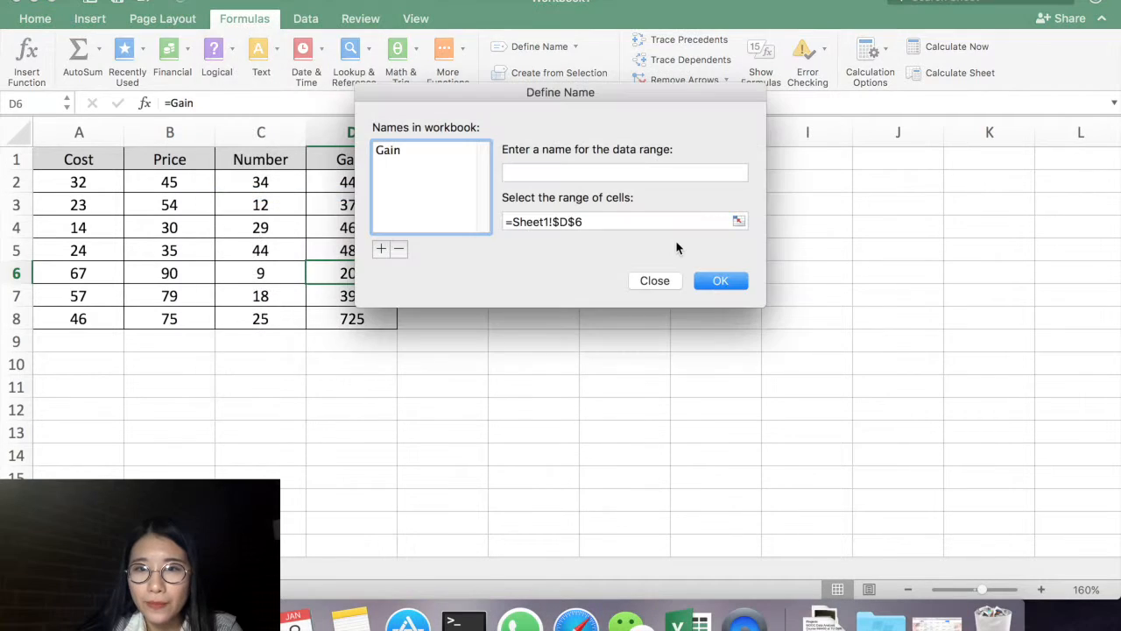
click(442, 156)
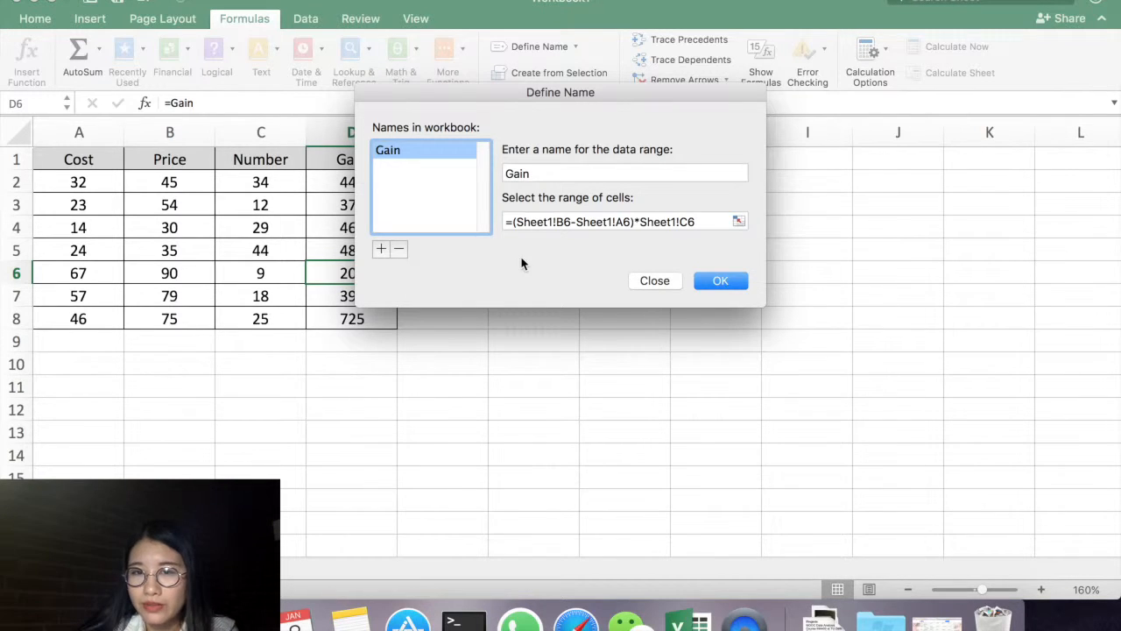
drag(488, 100, 676, 127)
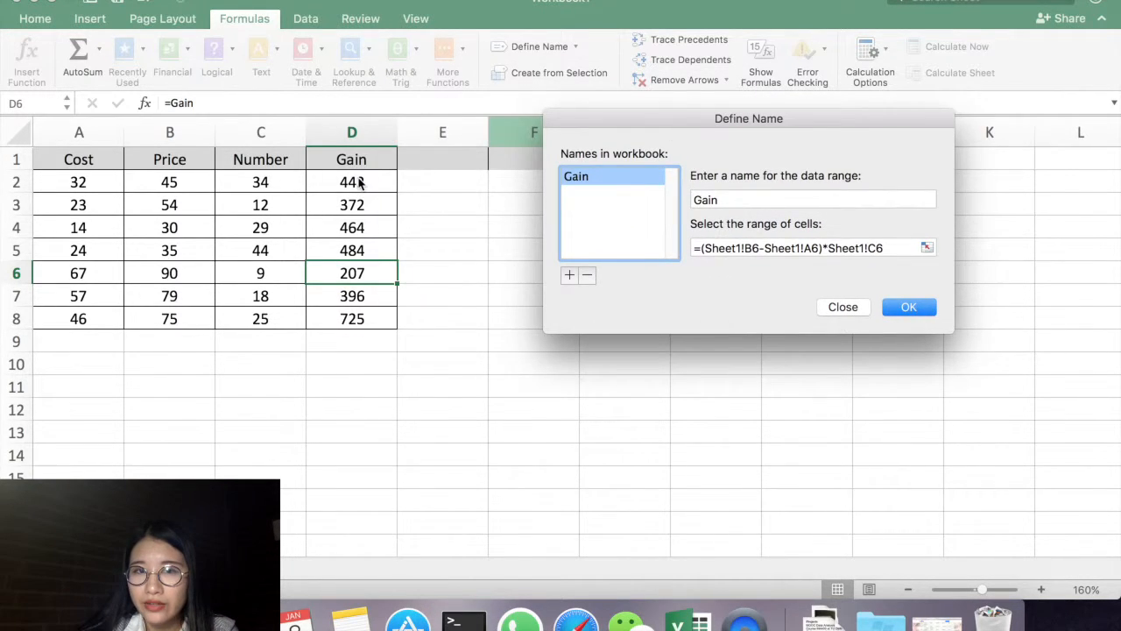
click(854, 308)
Return to cell D2 and review the relative cell references in the definition of Gain.
click(349, 182)
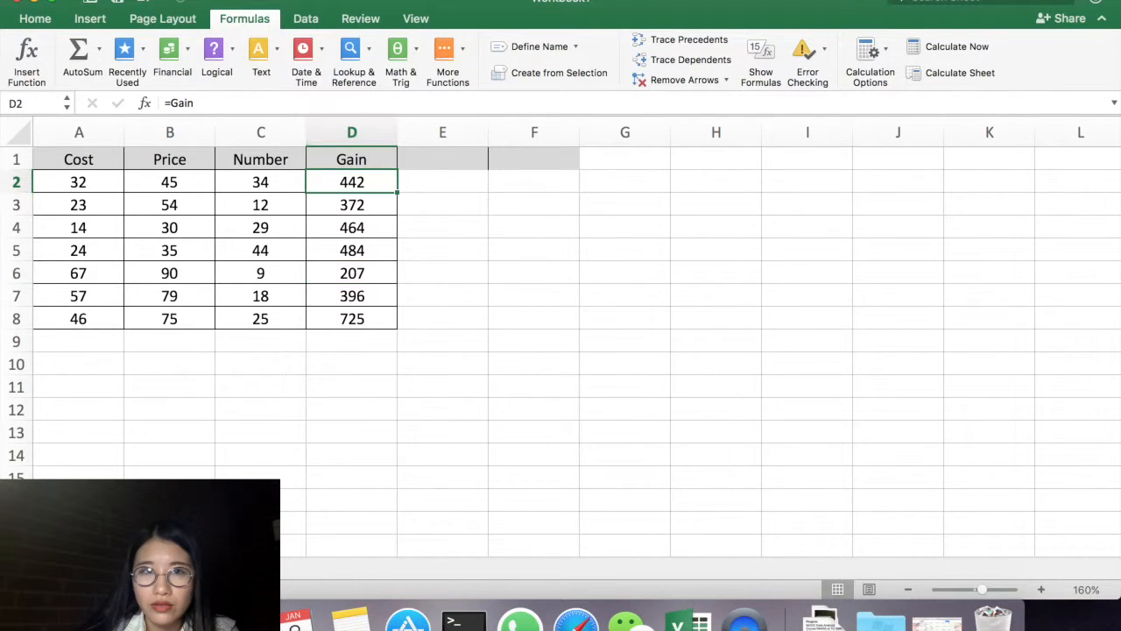
click(226, 0)
mouse_move(280, 194)
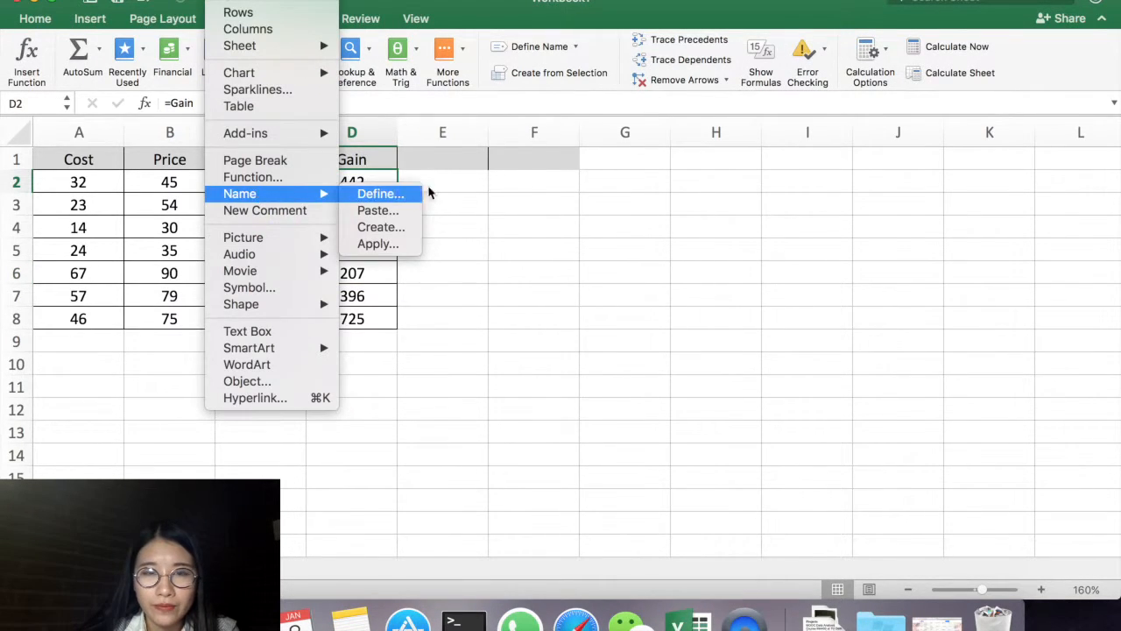
click(419, 193)
drag(473, 95, 598, 149)
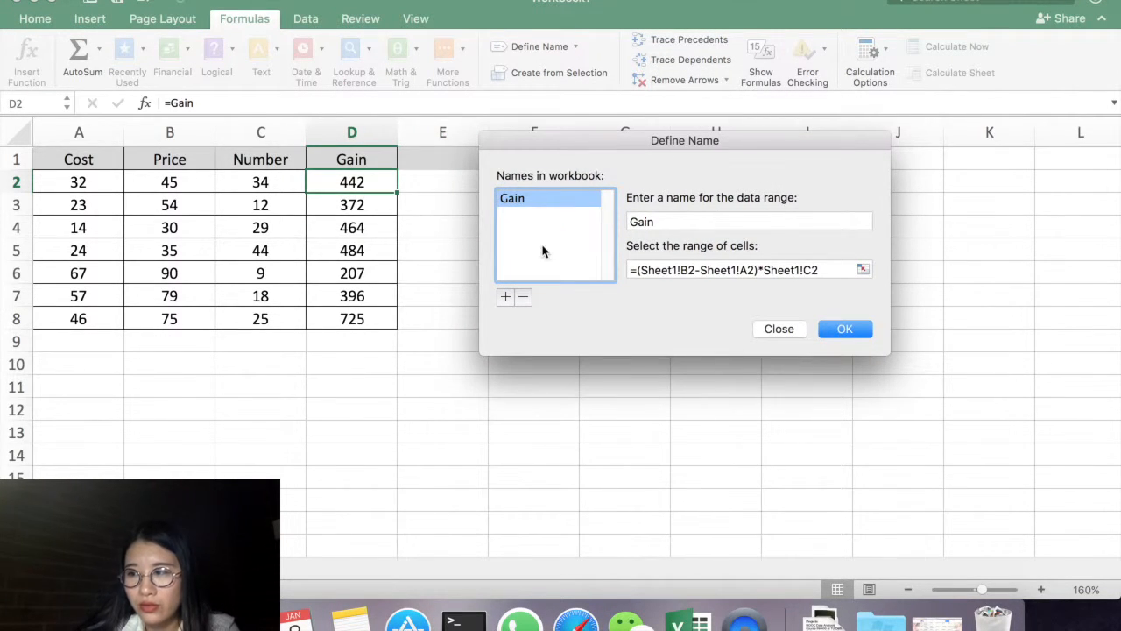
click(745, 271)
click(752, 271)
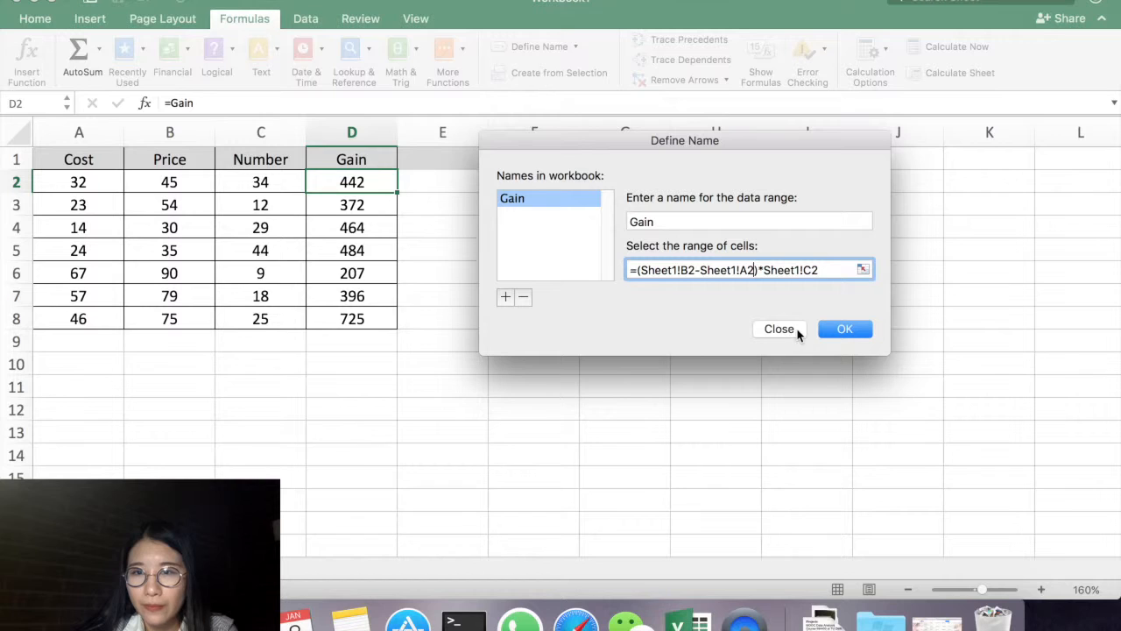
click(835, 329)
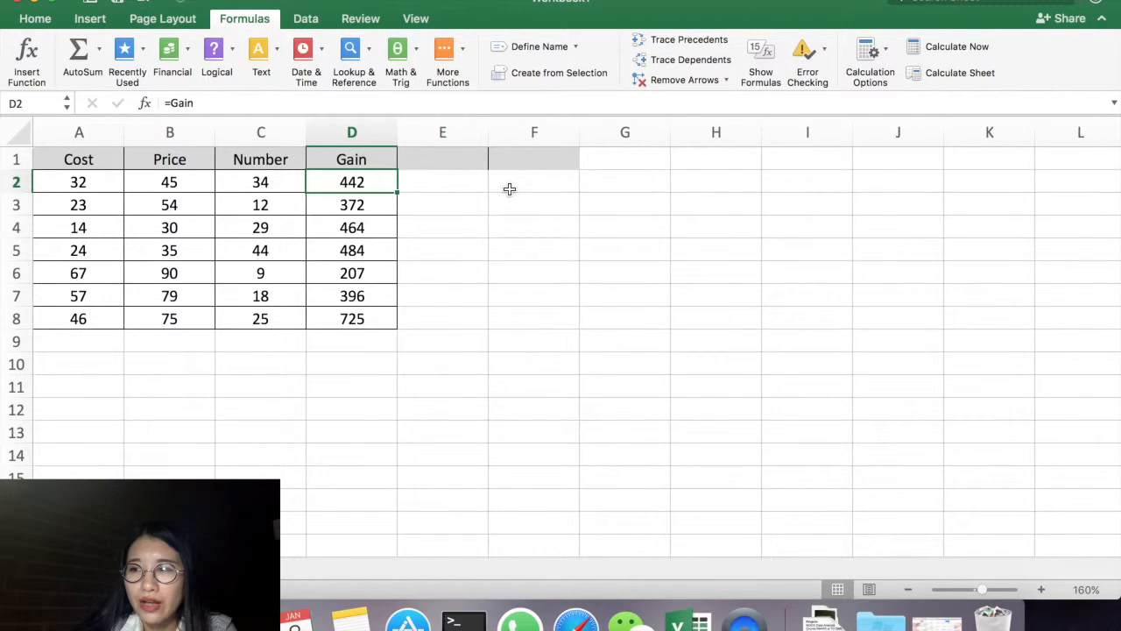
Enter the label Max_gain in cell F1.
click(543, 166)
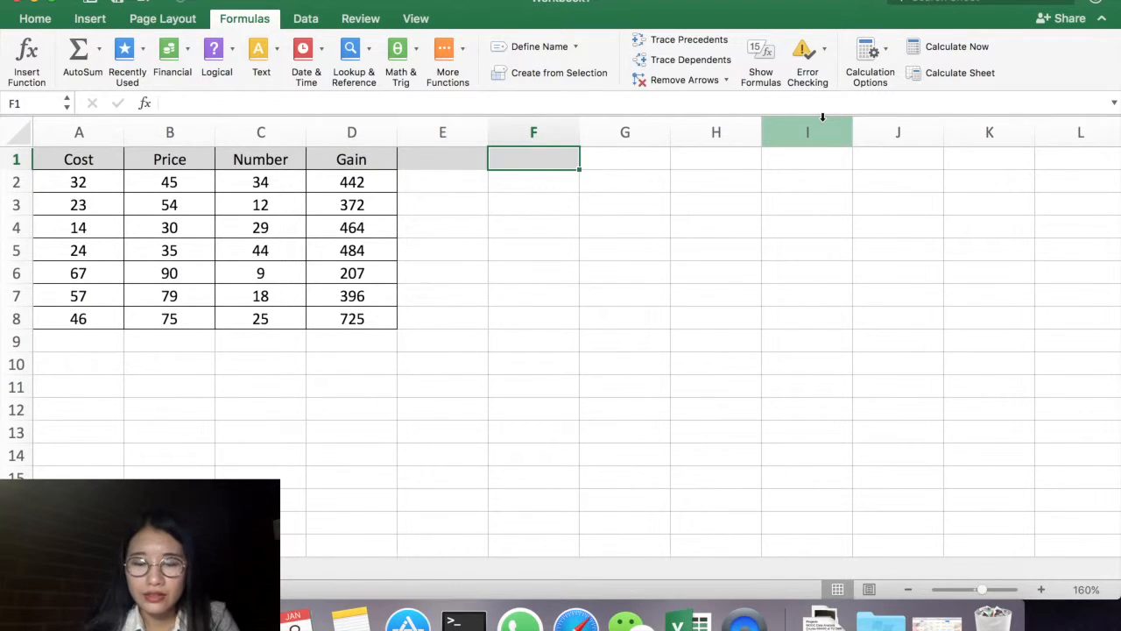
text(Max)
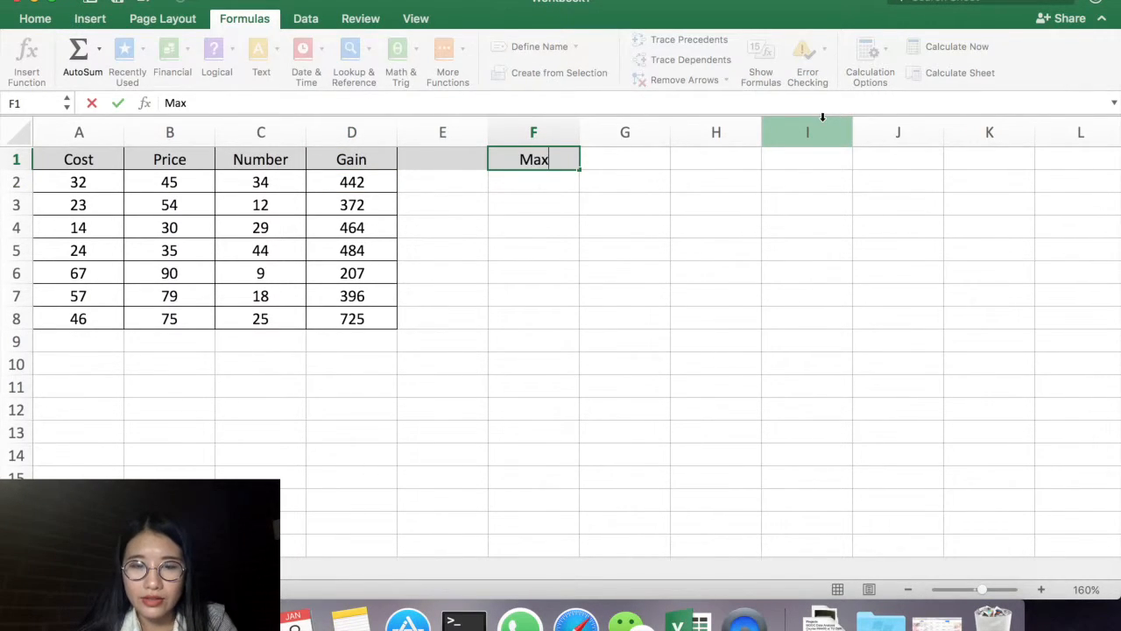
text(imun)
key(BackSpace)
key(BackSpace)
key(BackSpace)
key(BackSpace)
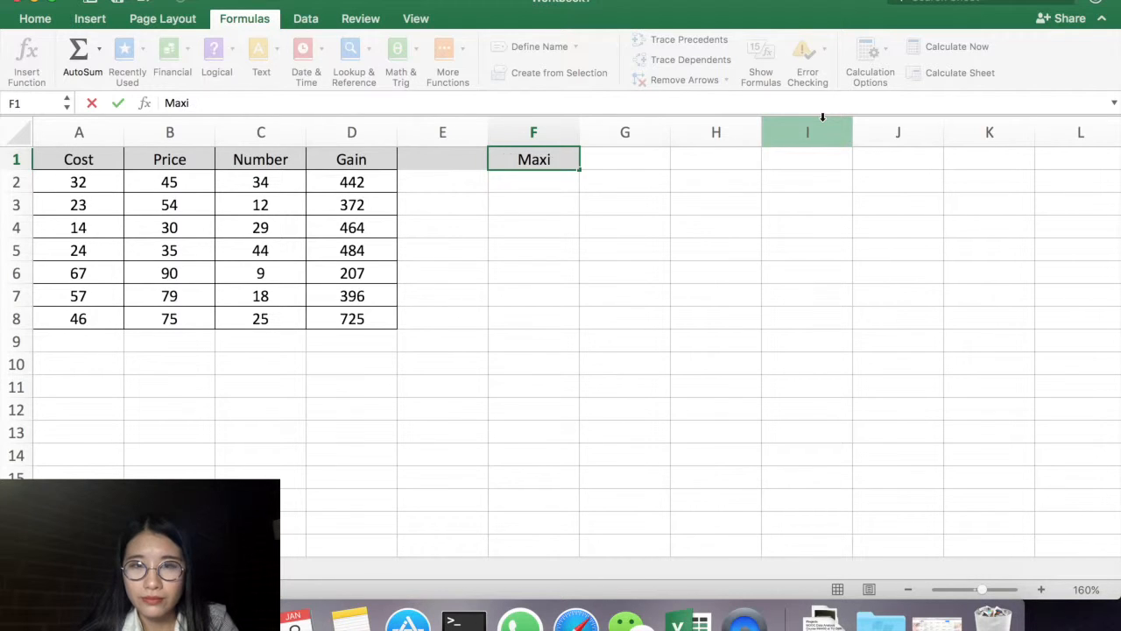
text(_gain)
Enter 500 in cell G1 as the value beside the Max_gain label.
click(638, 165)
text(500)
key(Return)
click(574, 162)
click(621, 159)
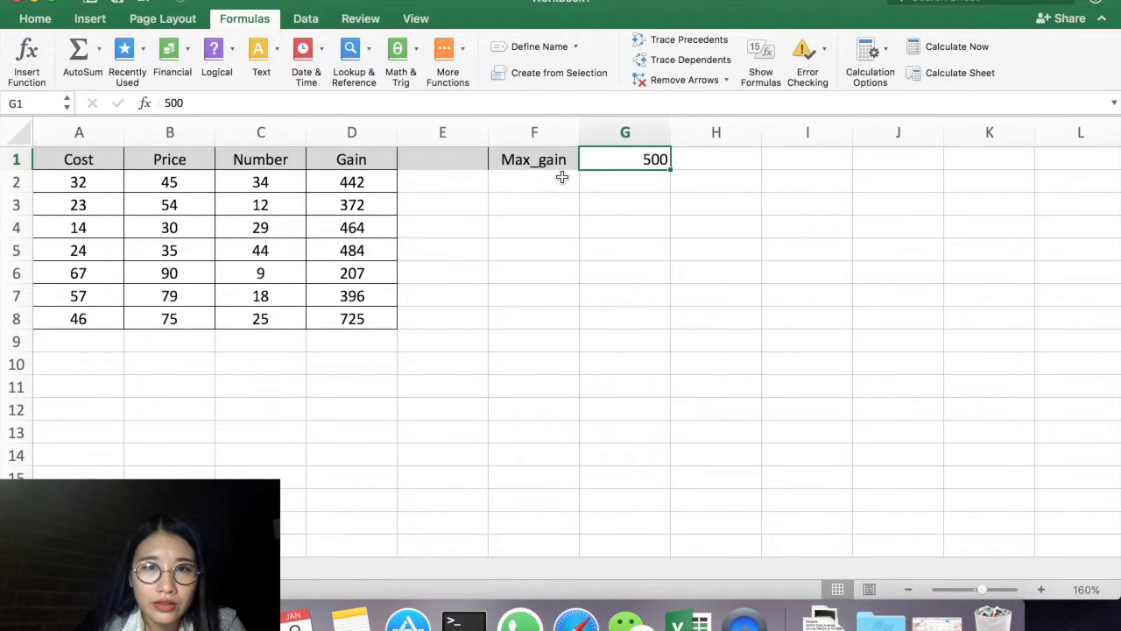
Define the name Max_gain from the label in F1, with its reference changed to =Sheet1!$G$1.
click(562, 177)
click(550, 158)
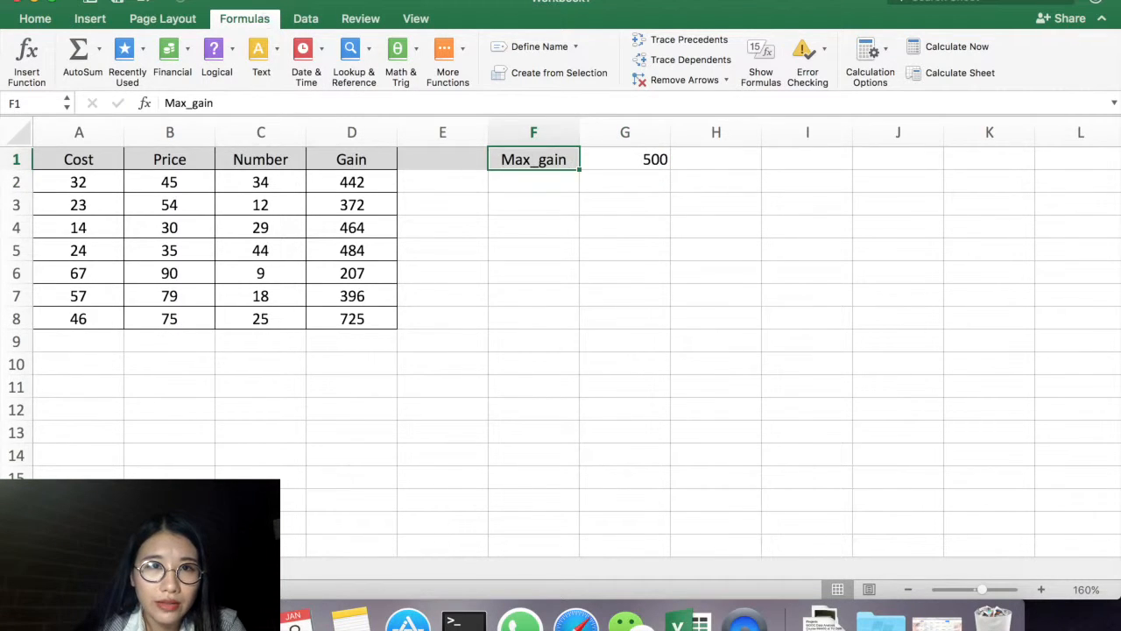
click(234, 0)
mouse_move(331, 191)
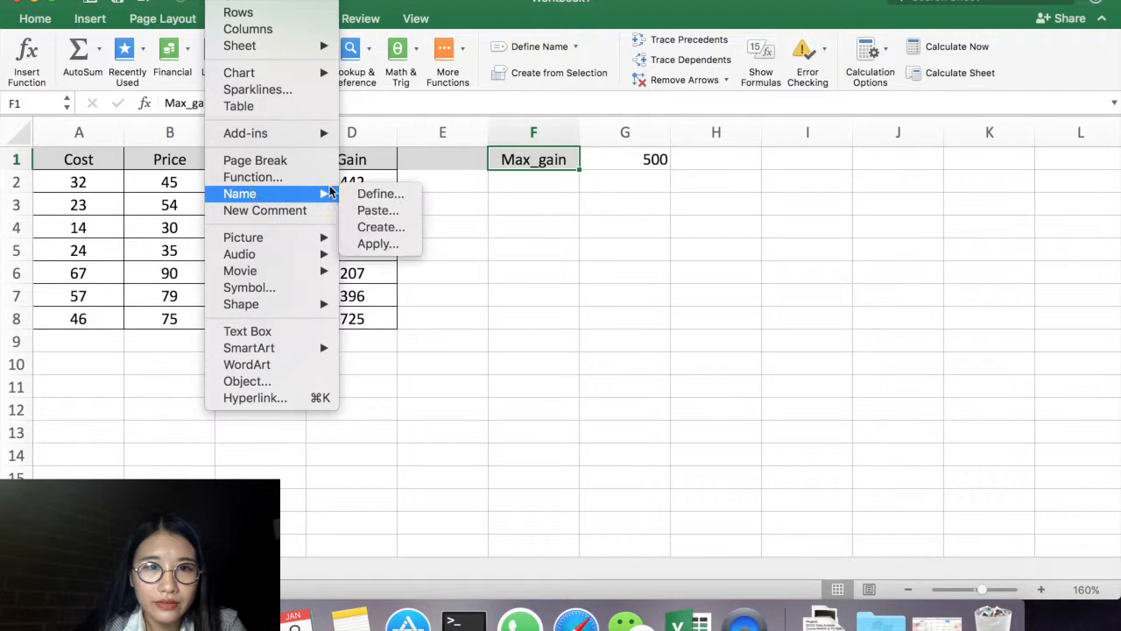
click(400, 190)
drag(506, 96, 867, 253)
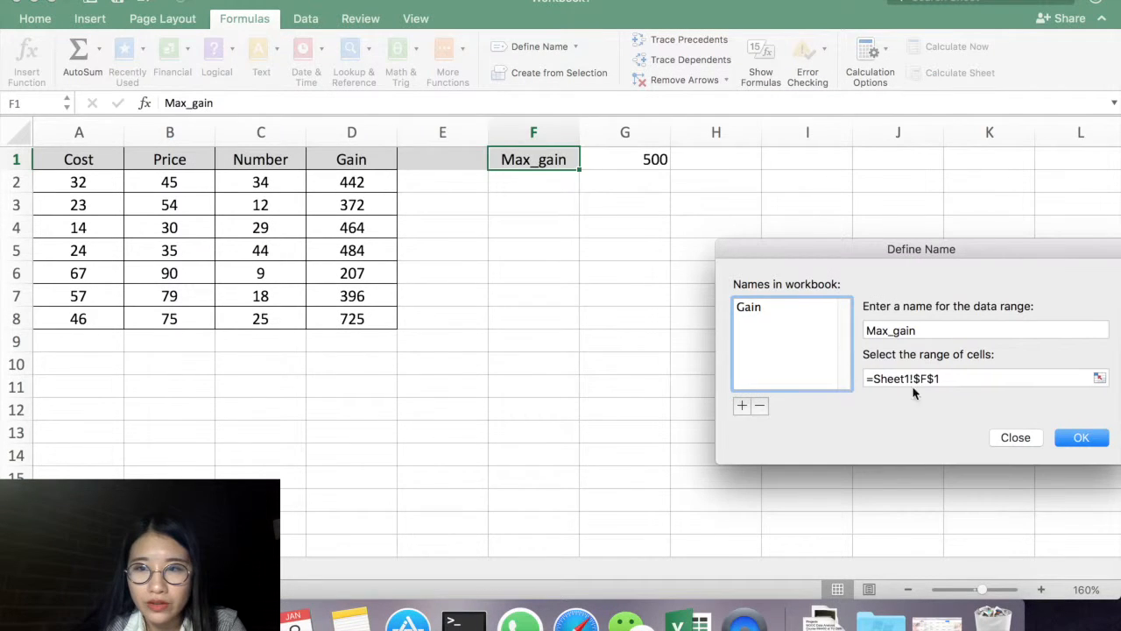
drag(946, 378, 872, 379)
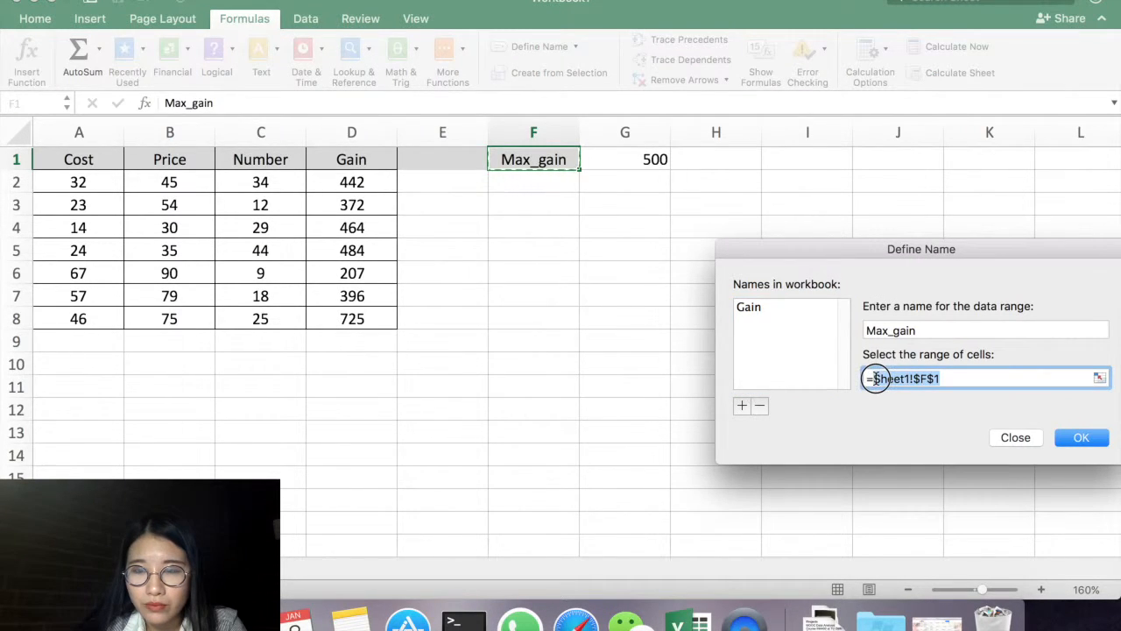
drag(1008, 258, 640, 226)
click(554, 347)
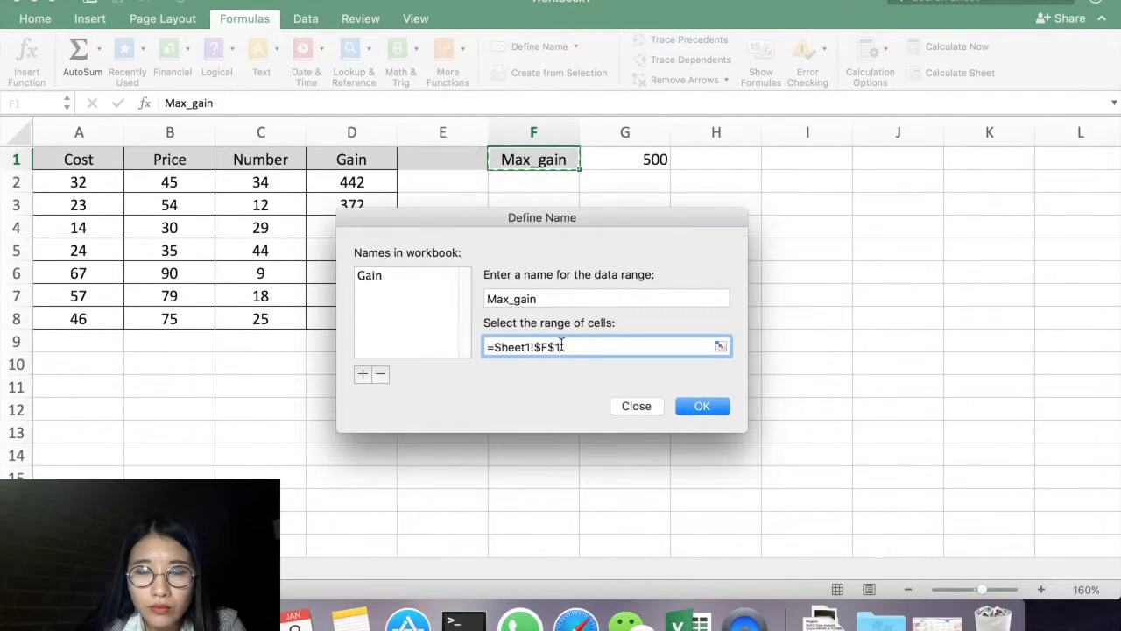
click(552, 347)
key(BackSpace)
text(g)
key(BackSpace)
key(BackSpace)
key(BackSpace)
text(G$1)
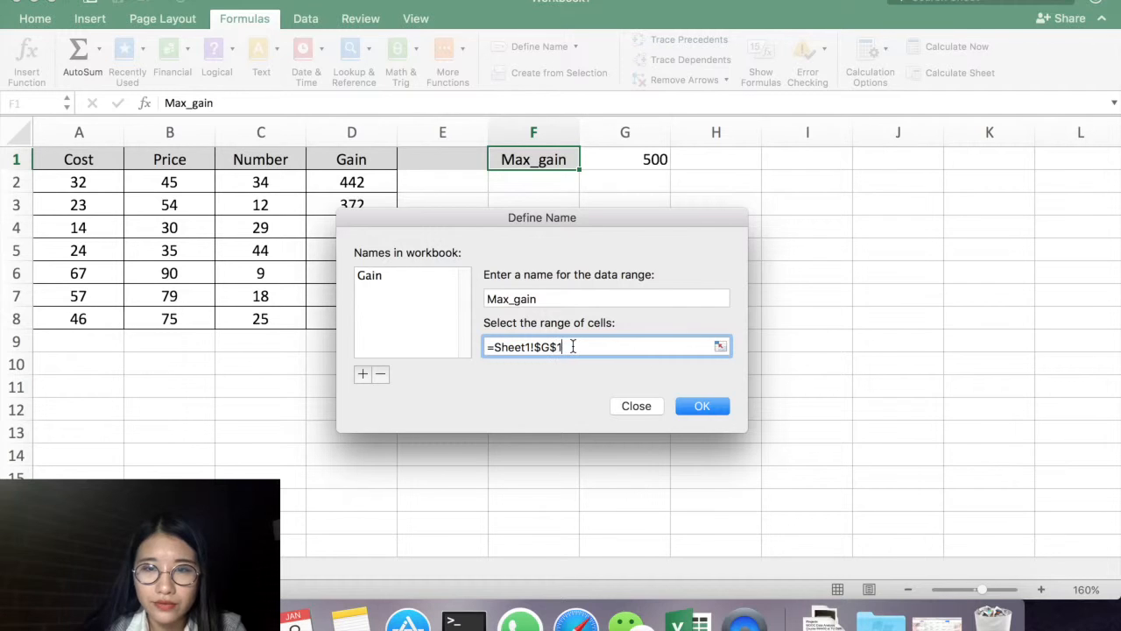
click(726, 410)
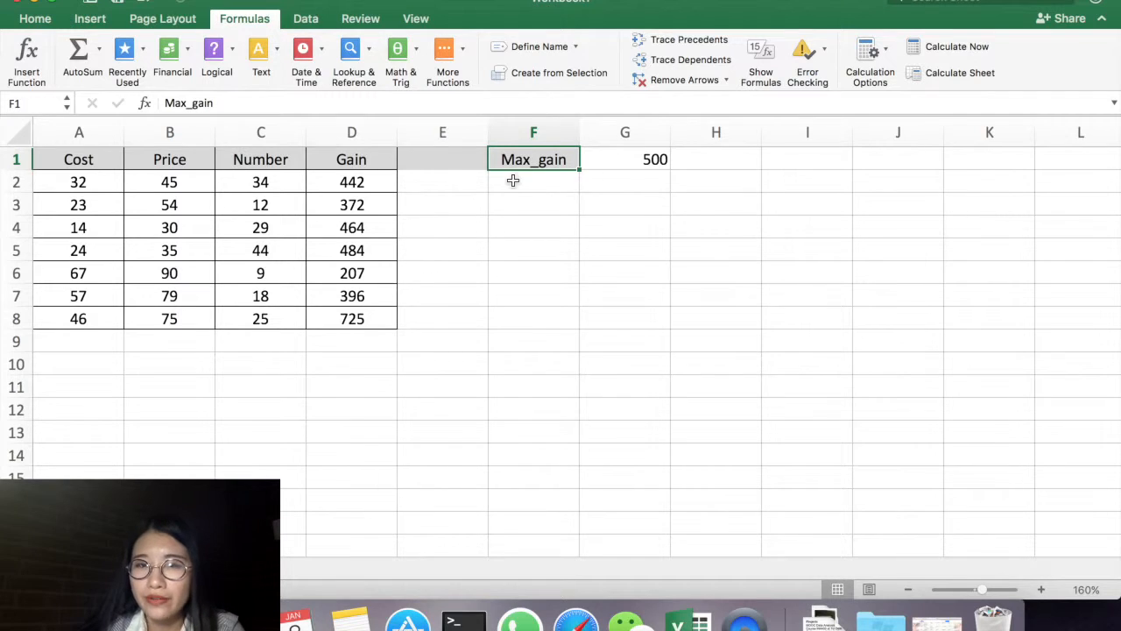
Enter the column header Quality in cell E1.
click(444, 164)
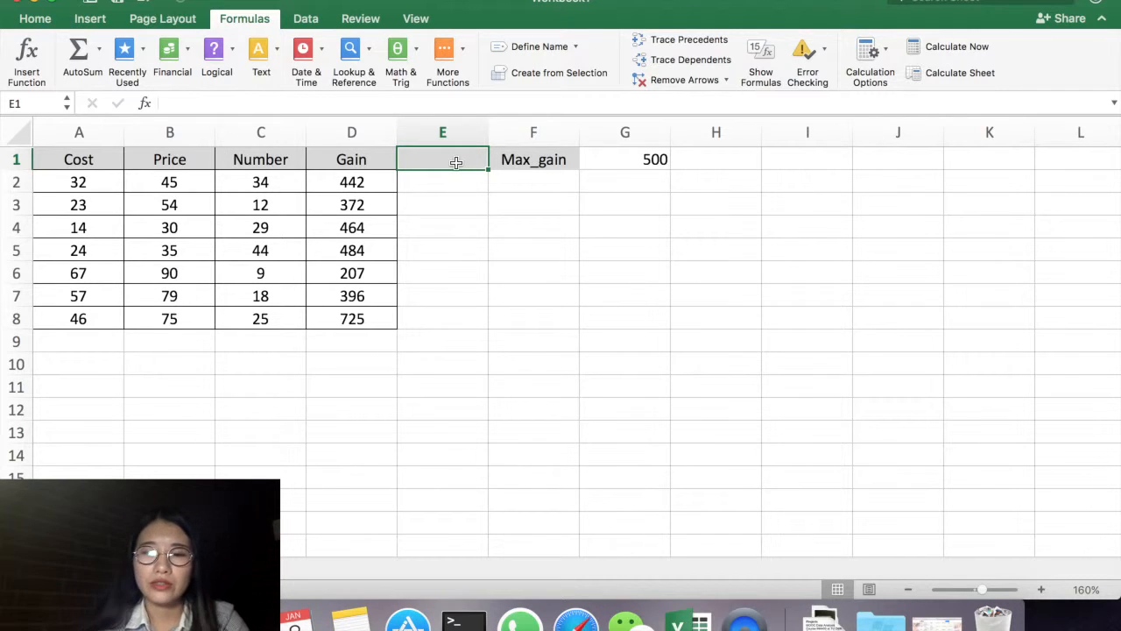
text(QU)
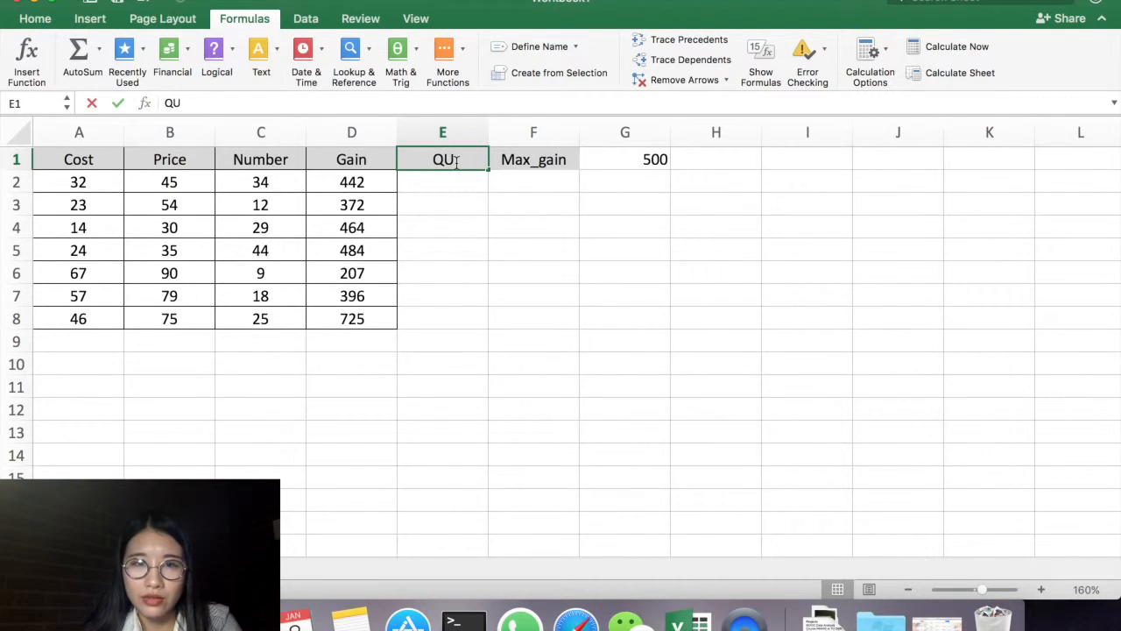
key(BackSpace)
text(uali)
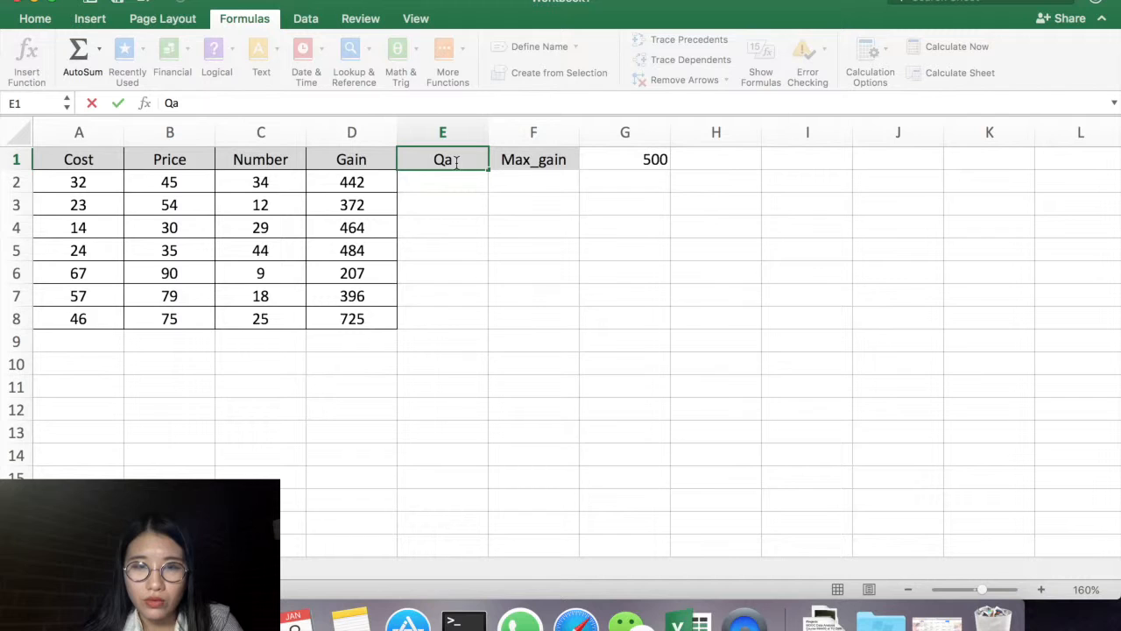
text(ty)
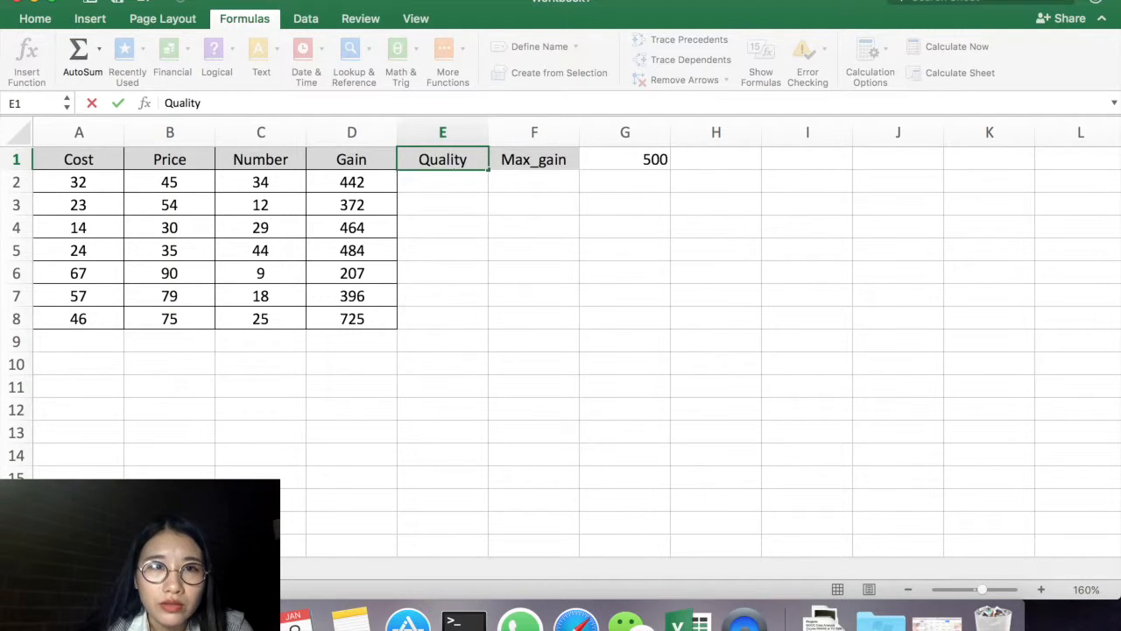
click(223, 0)
click(508, 192)
click(458, 213)
click(465, 185)
Begin defining the name Quality from cell E1, replacing its cell reference with the start of an IF formula.
click(448, 163)
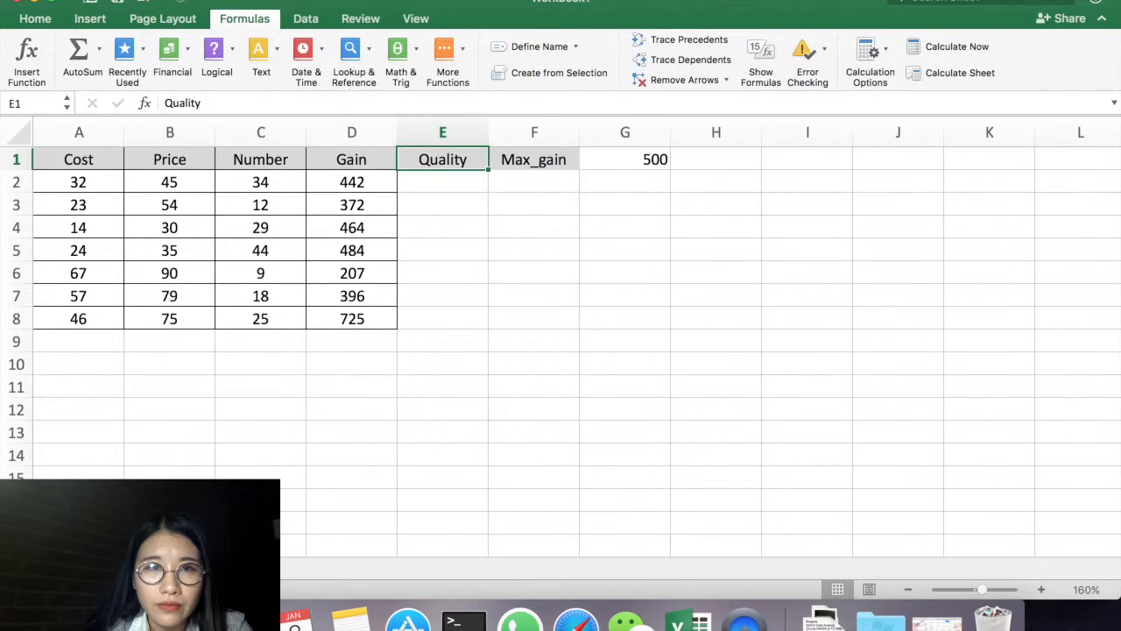
click(223, 0)
mouse_move(290, 192)
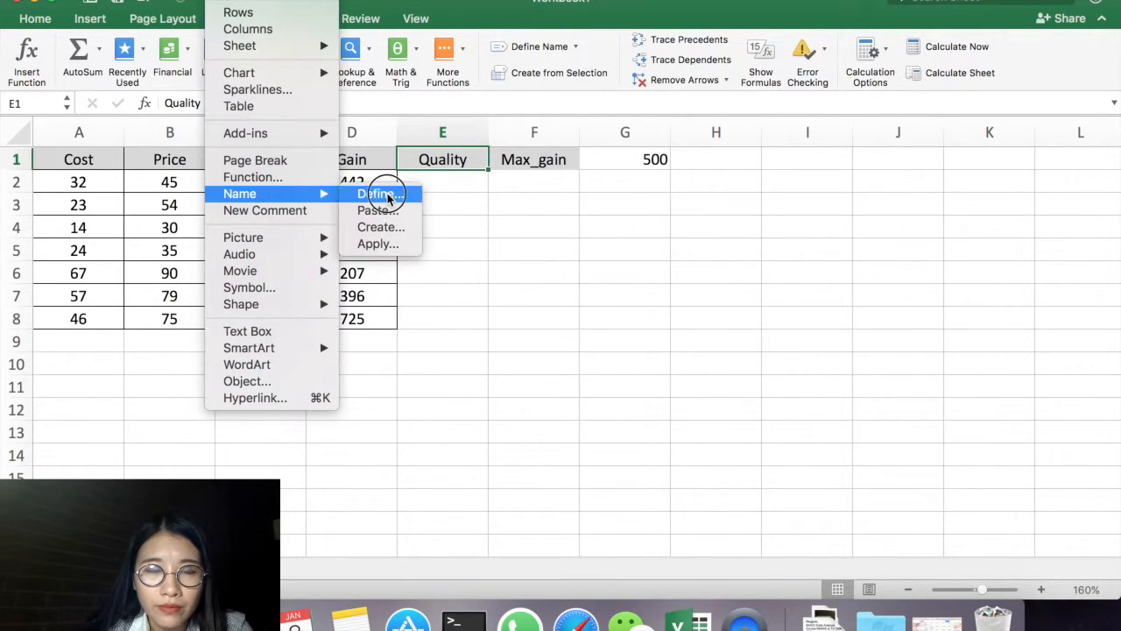
click(388, 195)
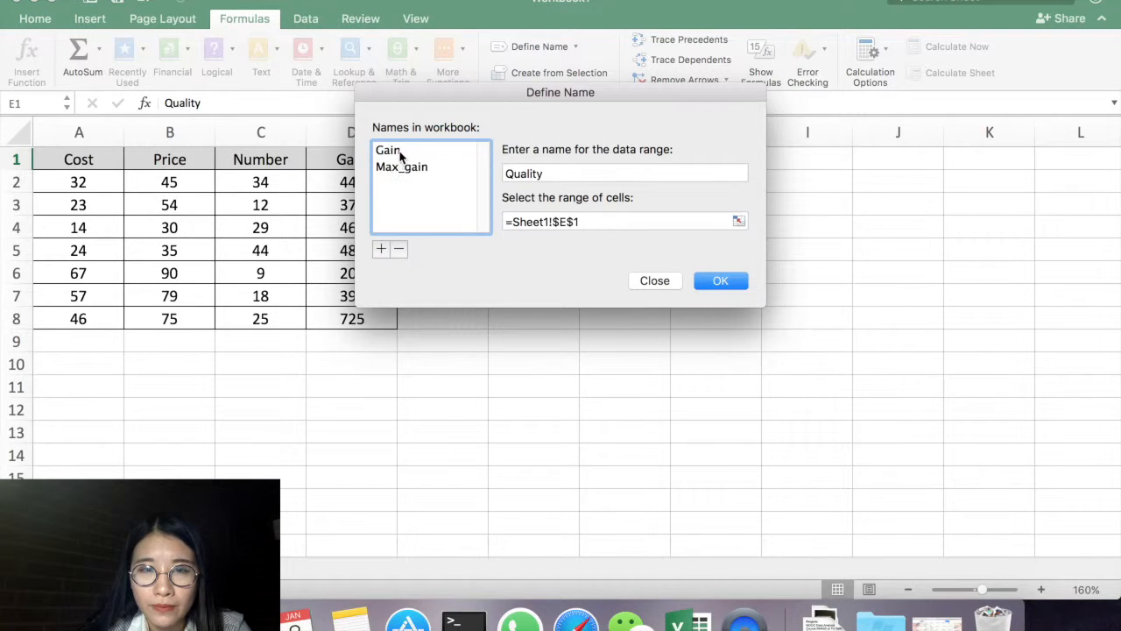
click(589, 222)
key(BackSpace)
key(BackSpace)
key(BackSpace)
key(BackSpace)
key(BackSpace)
key(BackSpace)
key(BackSpace)
key(BackSpace)
key(BackSpace)
key(BackSpace)
key(BackSpace)
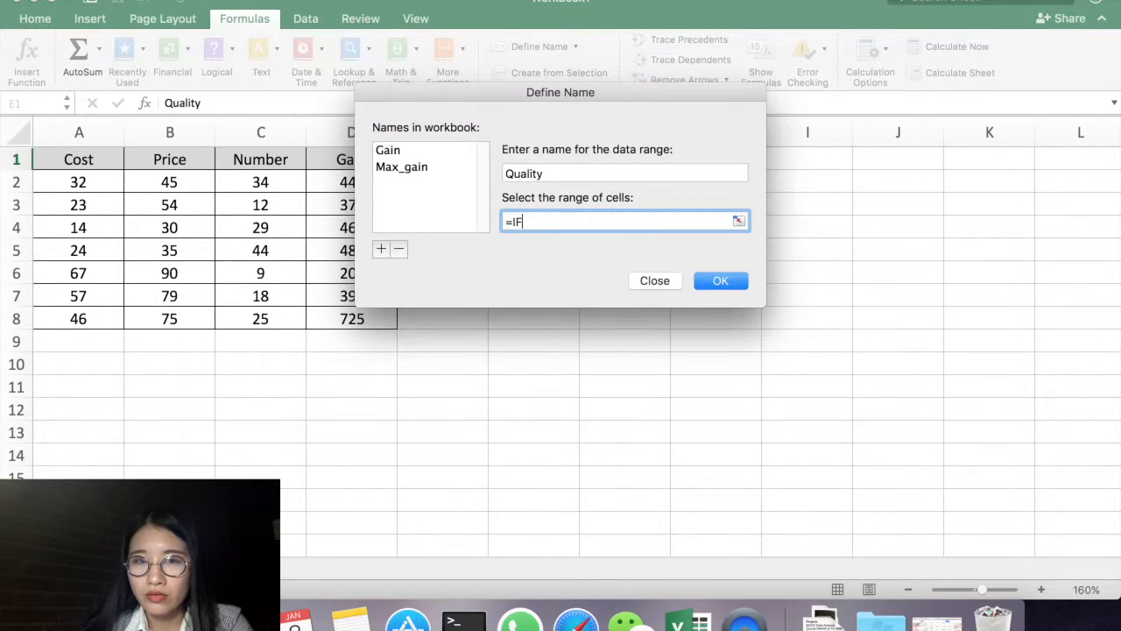
click(331, 160)
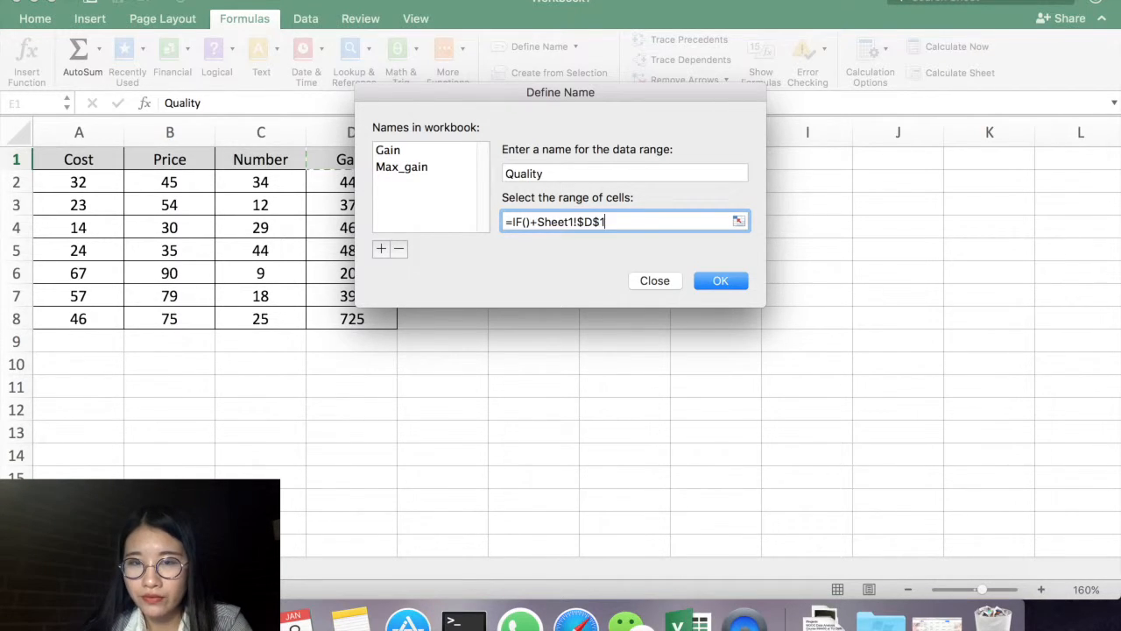
key(BackSpace)
key(BackSpace)
key(BackSpace)
key(BackSpace)
key(BackSpace)
key(BackSpace)
key(BackSpace)
key(BackSpace)
key(BackSpace)
key(BackSpace)
key(BackSpace)
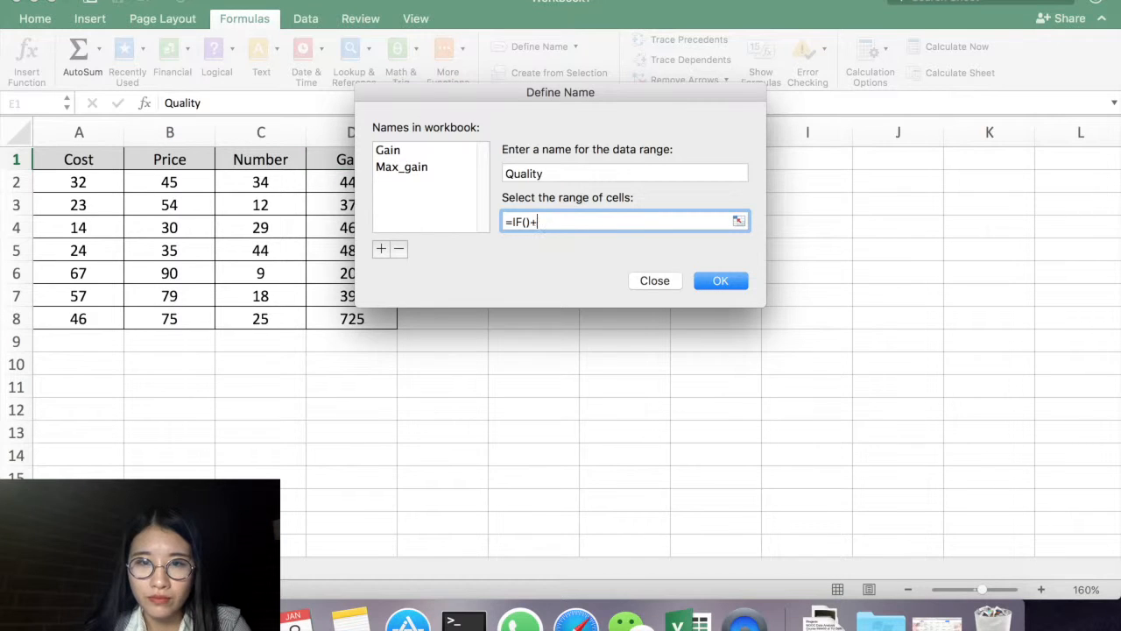
Enter Gain>Max_gain as the condition inside the IF formula of the Quality name definition.
click(526, 222)
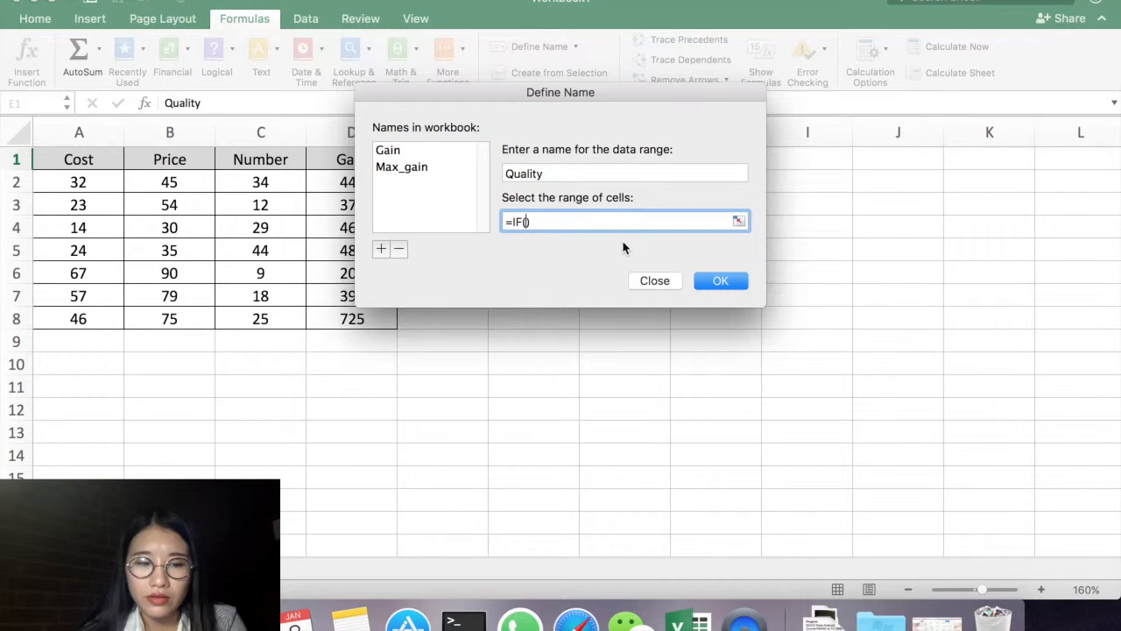
text(Gain)
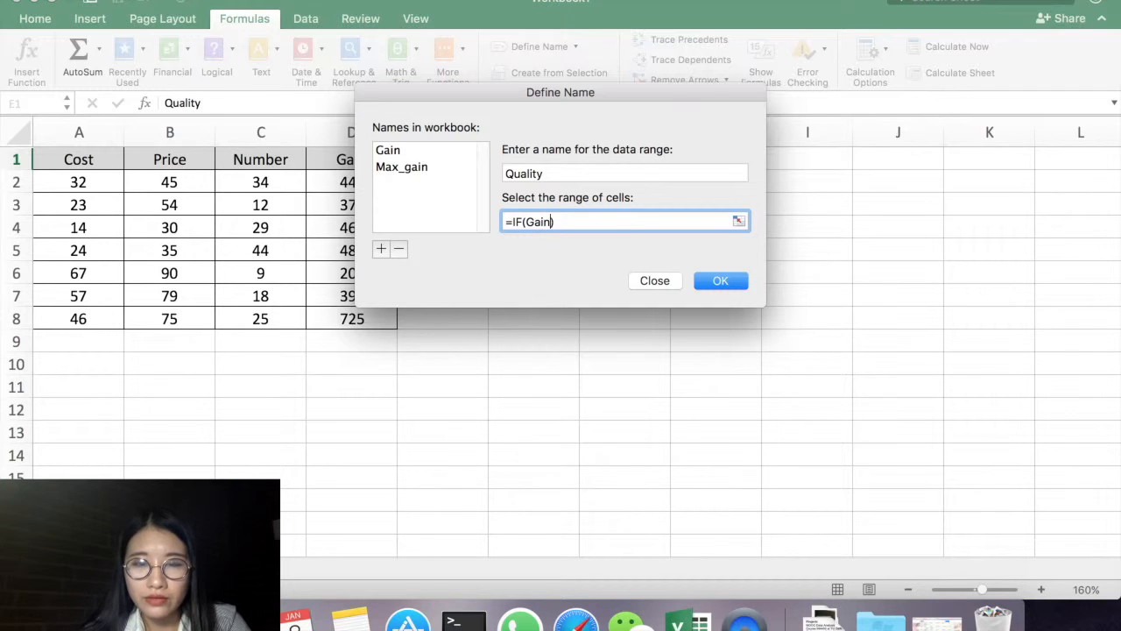
text(>)
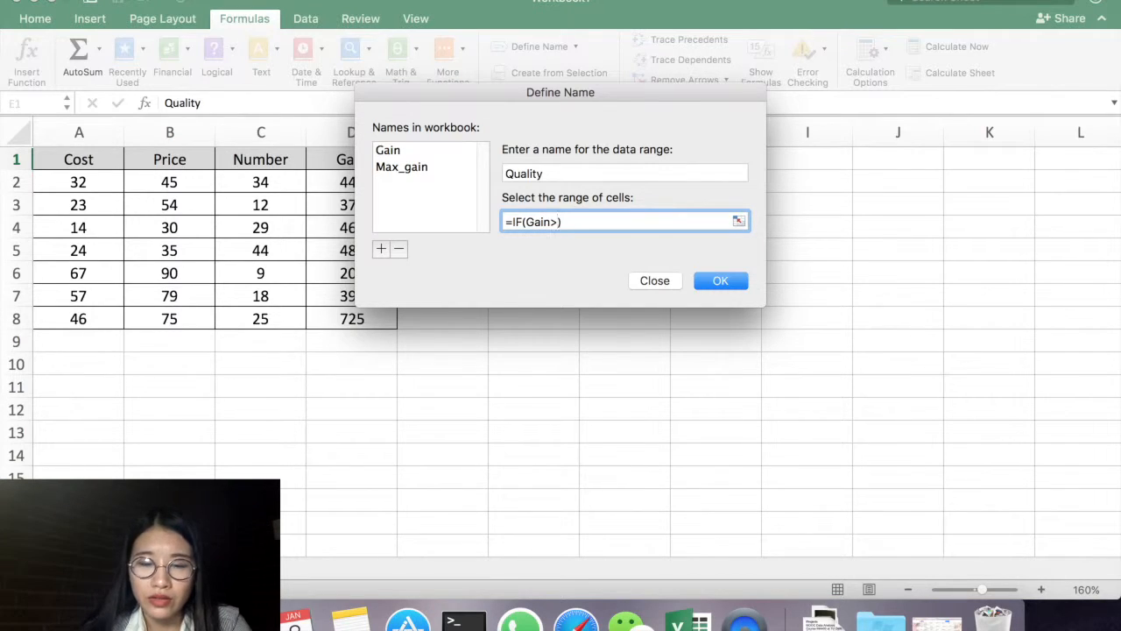
text(Max)
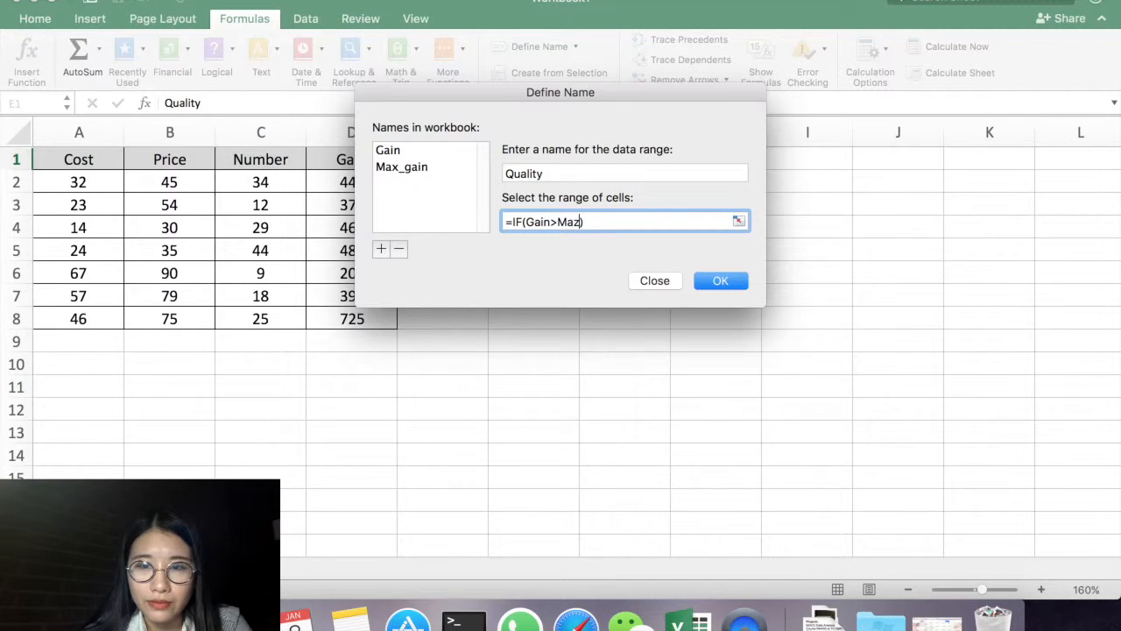
text(x_gain, ")
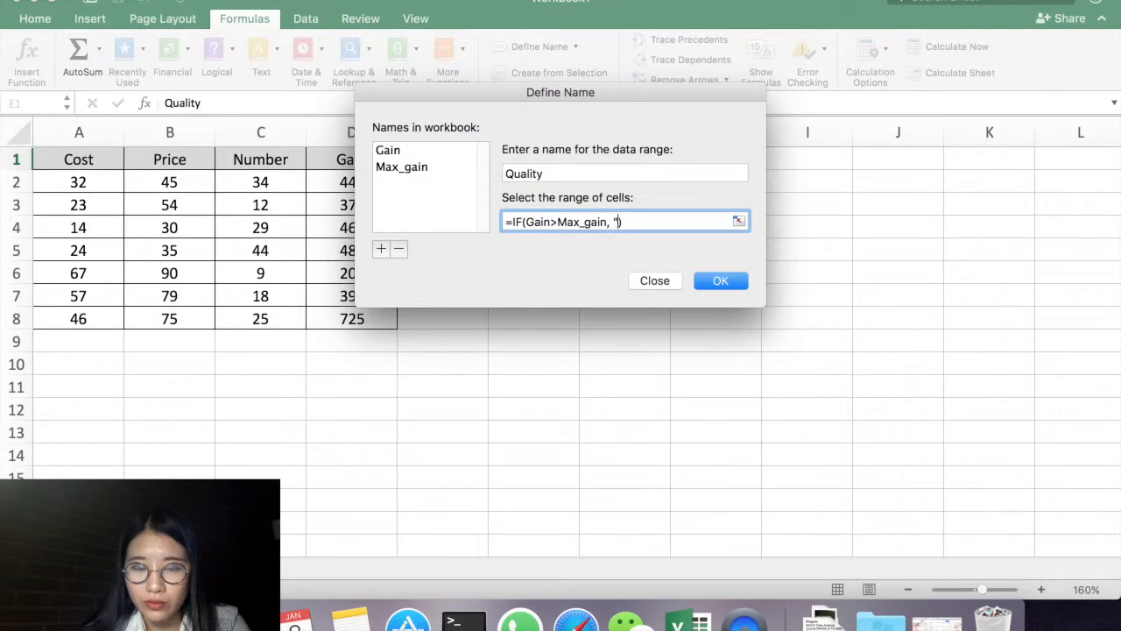
Complete the Quality IF formula with the results "Good" and "Normal", and add the name to the workbook.
text(Good)
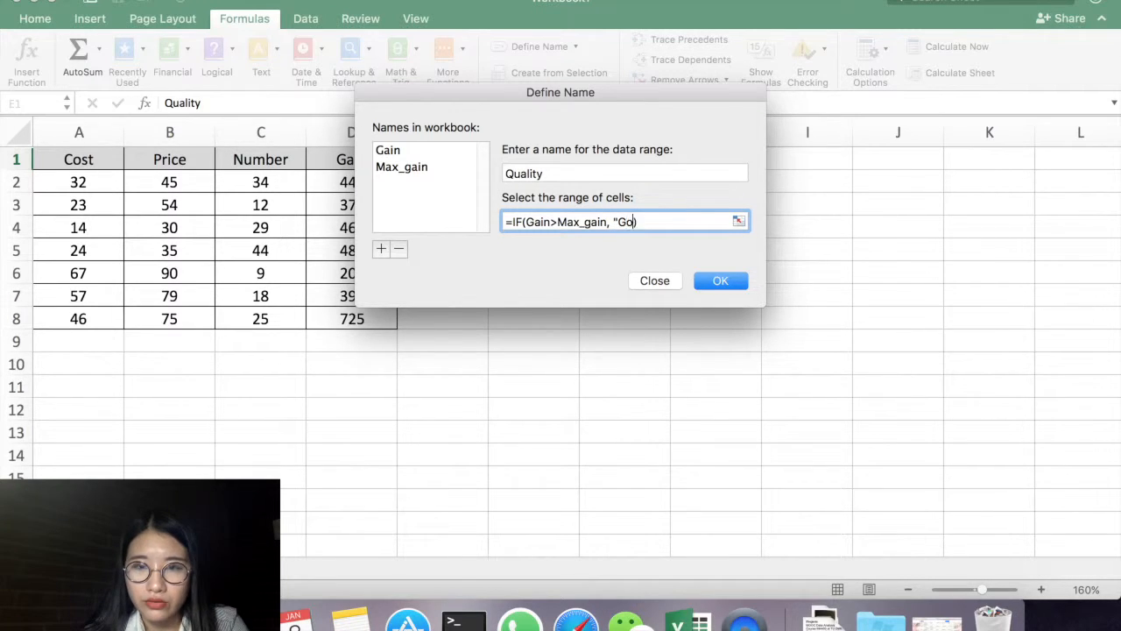
key(BackSpace)
key(BackSpace)
text(od)
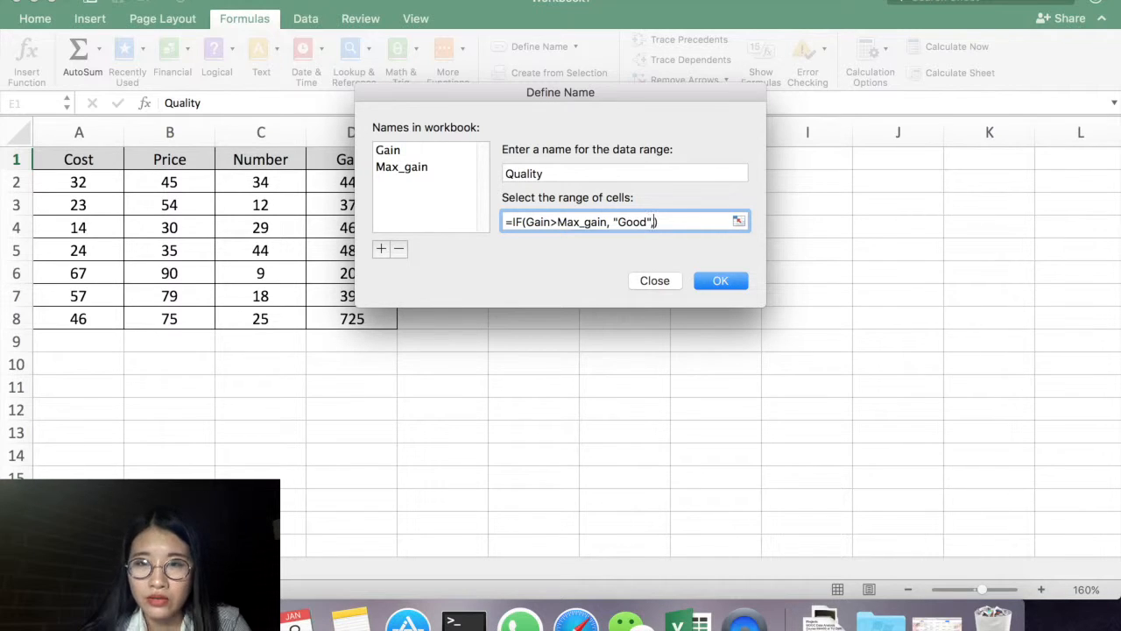
text(", "Norma)
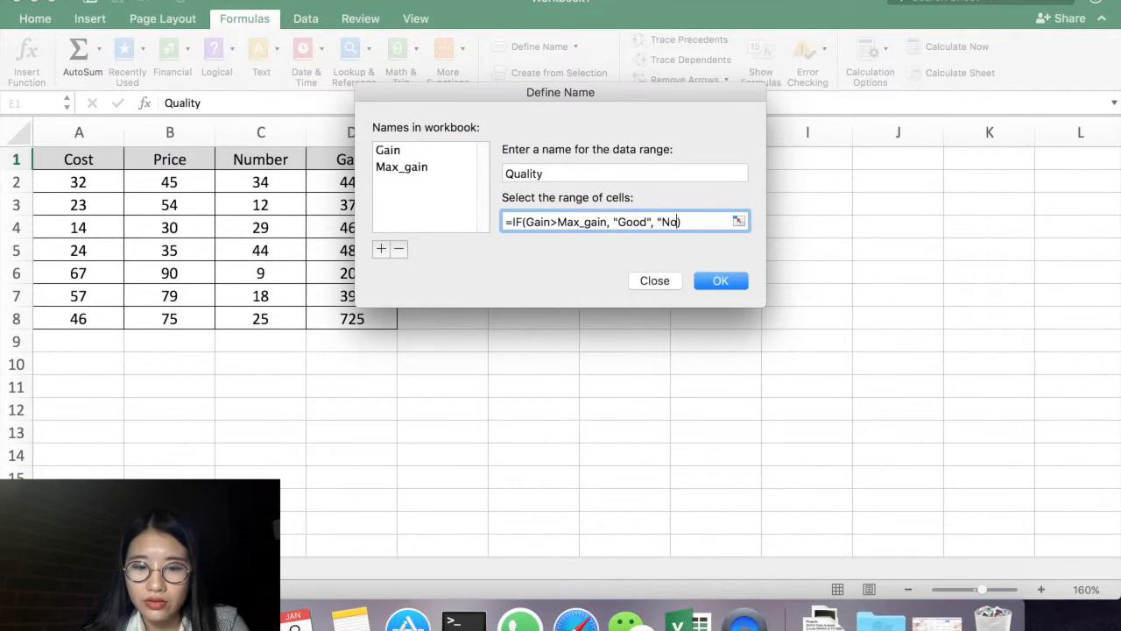
text(l")
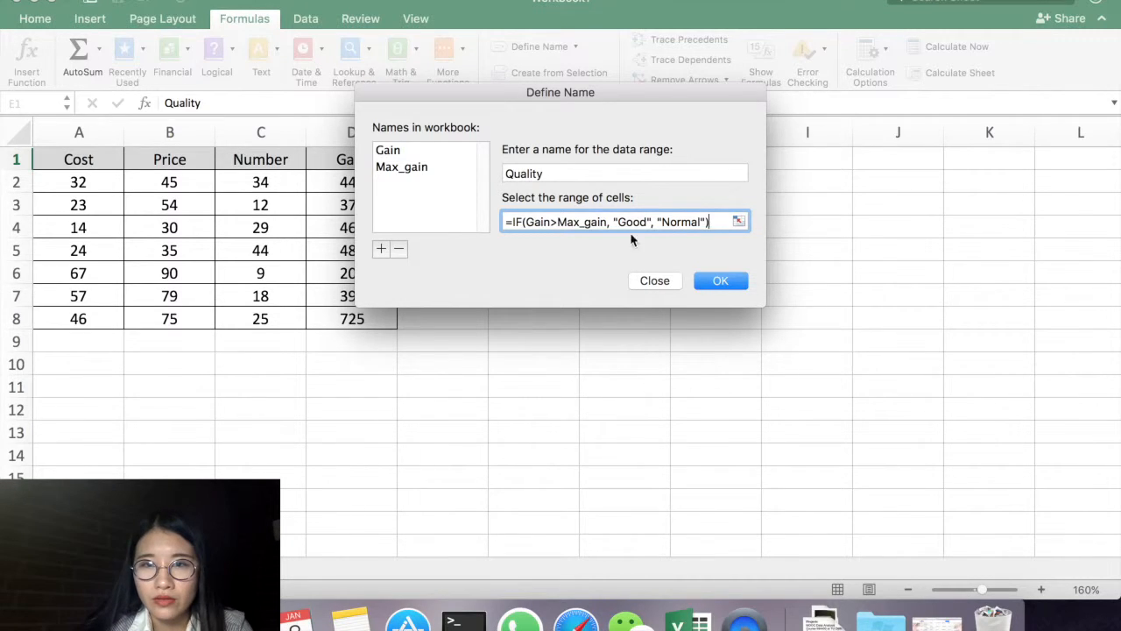
click(381, 248)
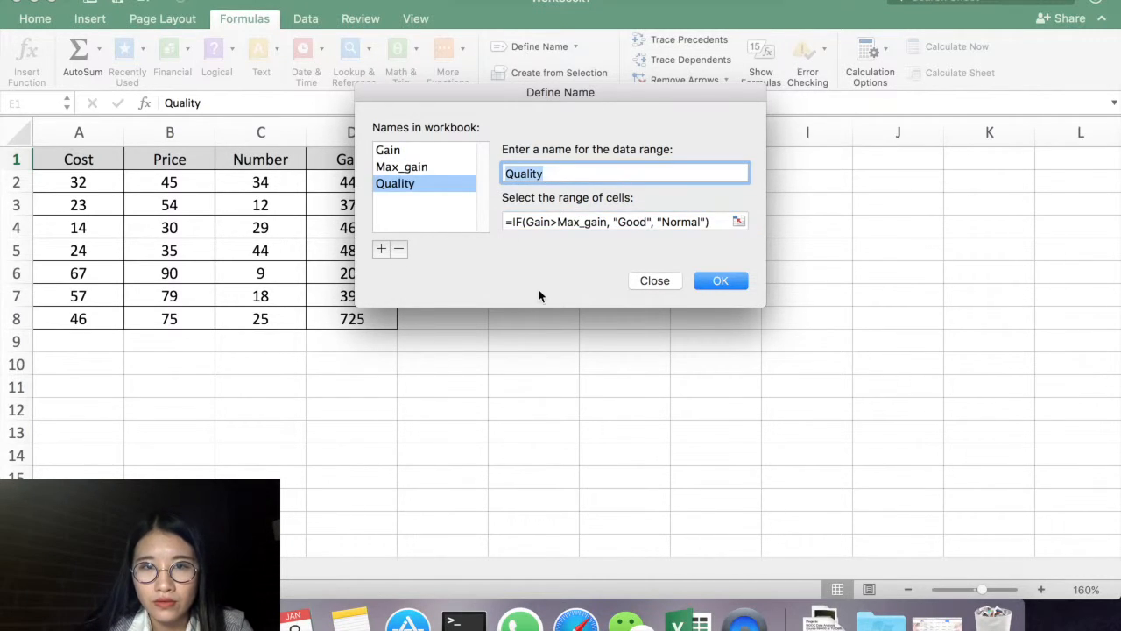
click(718, 281)
Enter the formula =Quality in cell E2, using the defined name.
click(436, 180)
click(328, 103)
text(=)
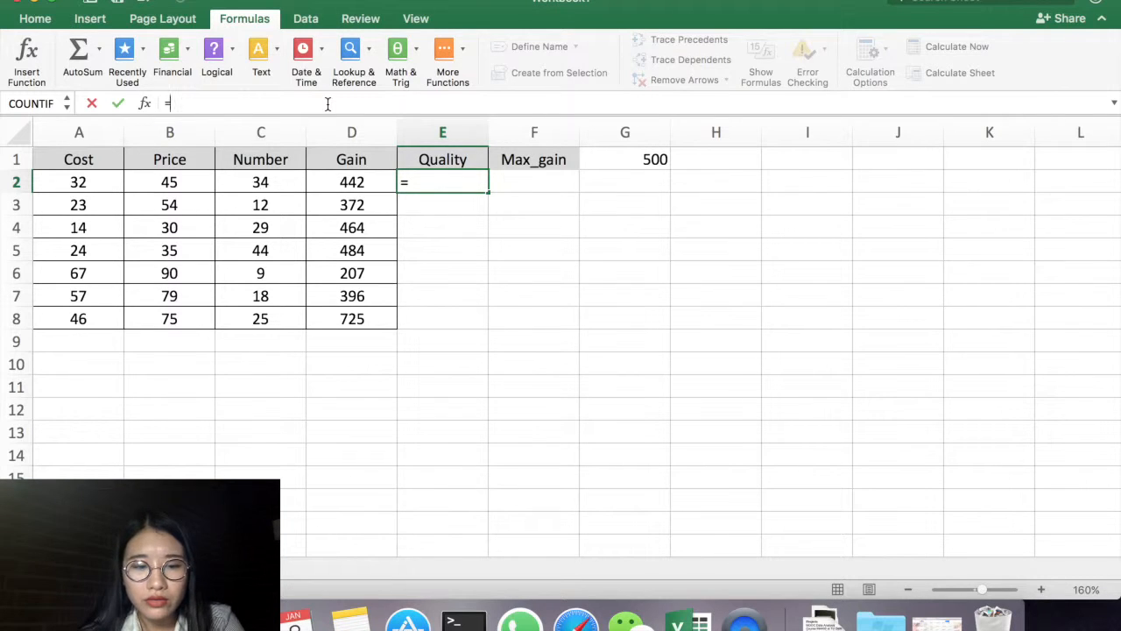
text(q)
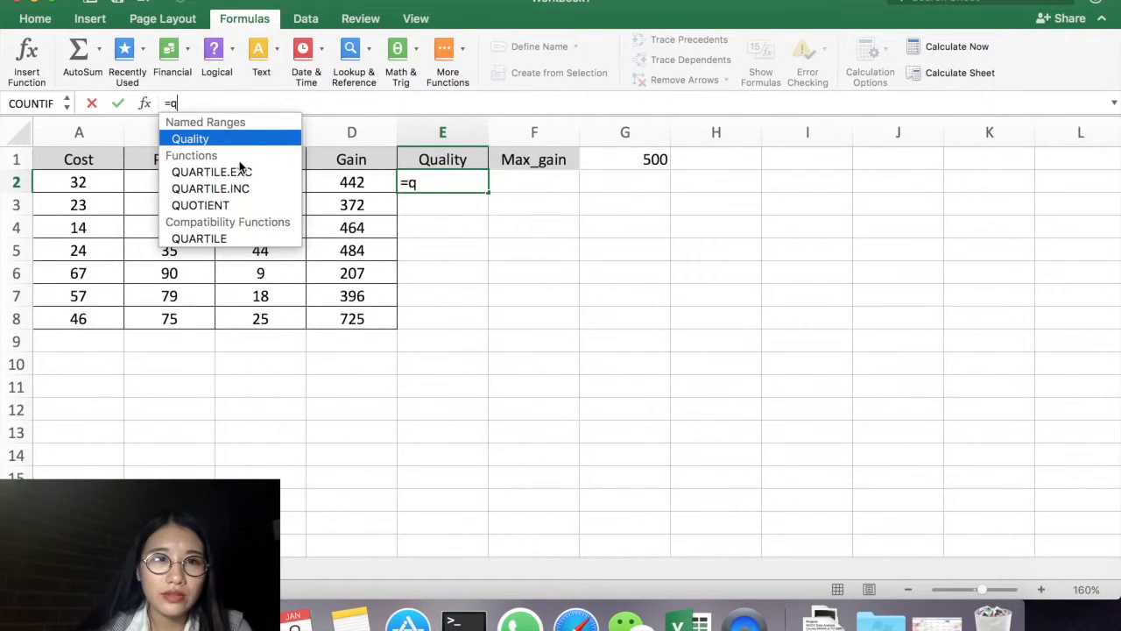
double_click(252, 141)
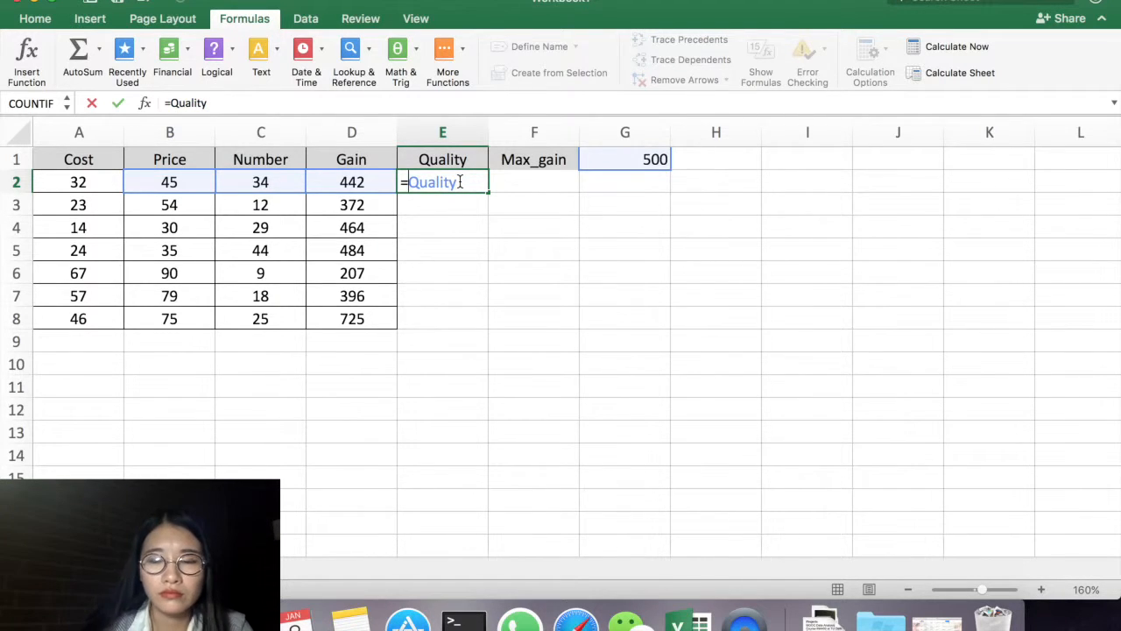
key(Return)
Fill the =Quality formula from E2 down to E8 and check the filled cells.
click(459, 181)
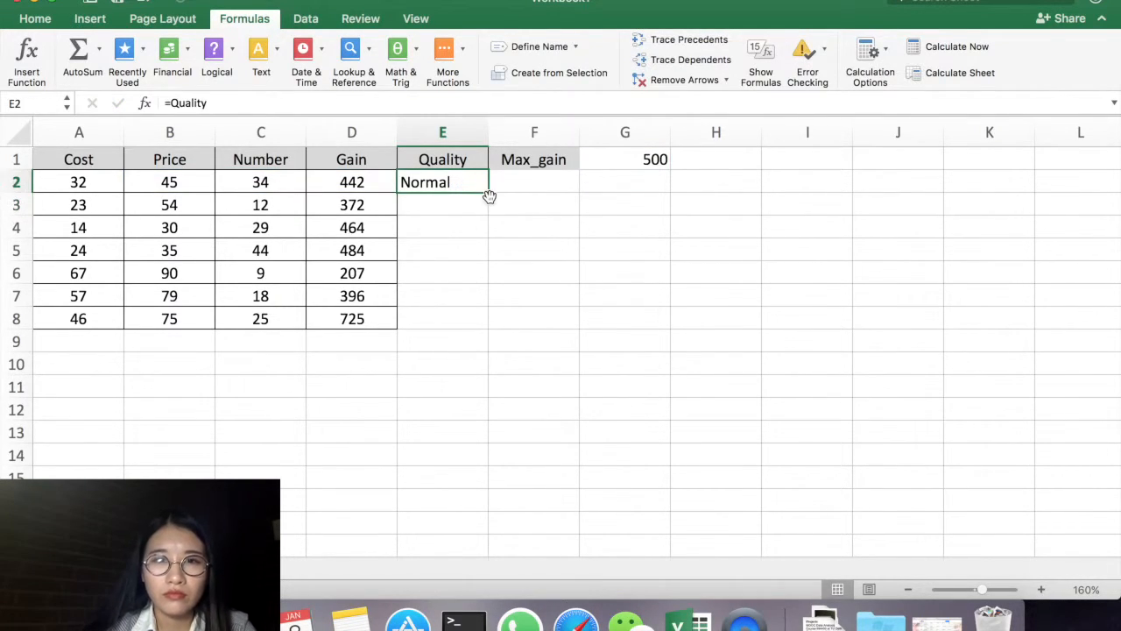
drag(489, 191, 478, 318)
click(467, 276)
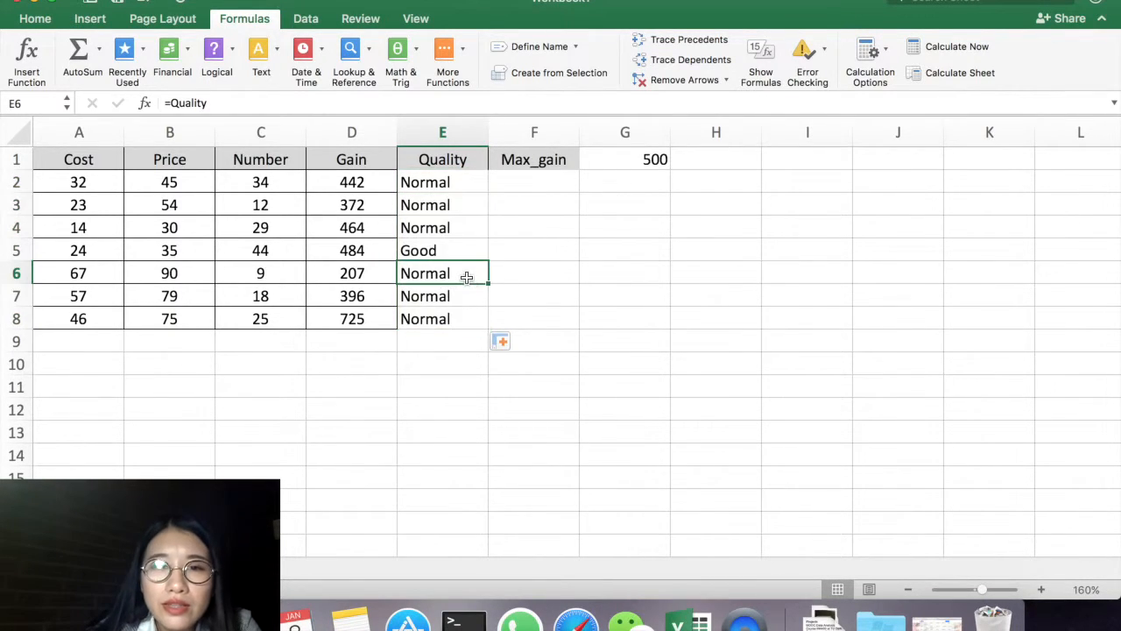
mouse_move(471, 319)
mouse_down()
mouse_move(459, 197)
mouse_move(454, 319)
mouse_up()
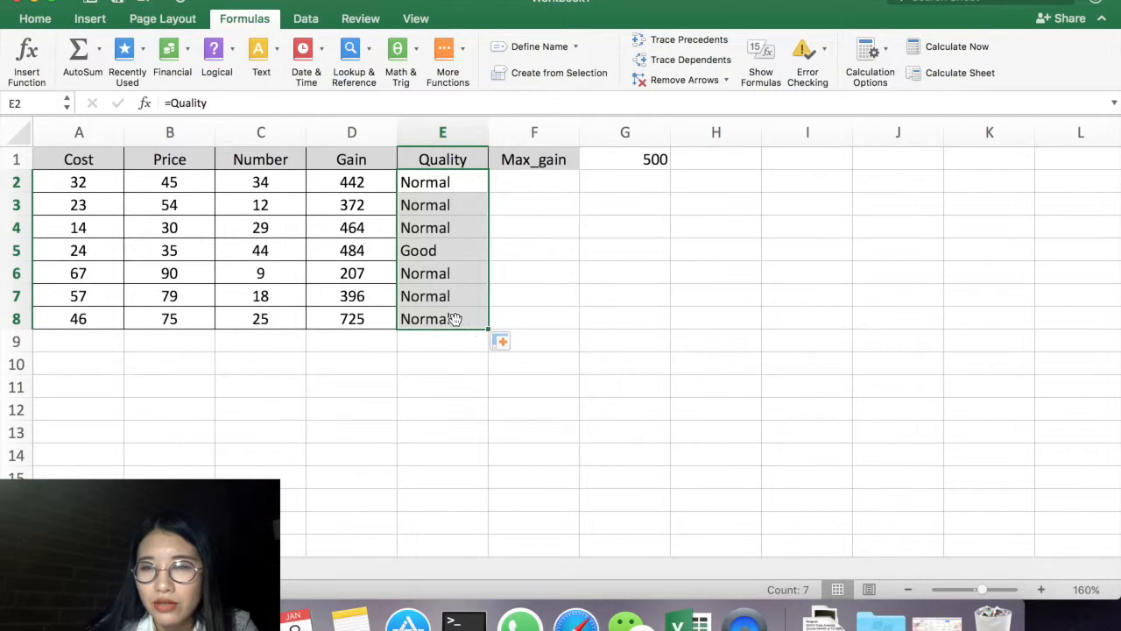
click(452, 207)
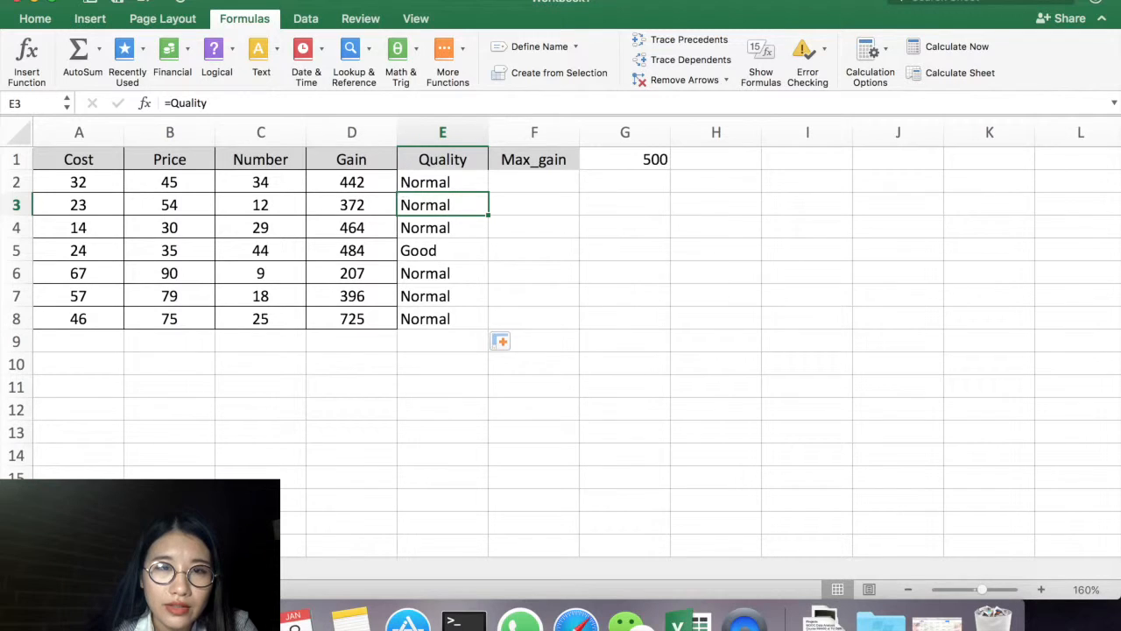
With cell E2 selected, open the definition of the name Gain and change its first cell reference to Sheet1!$B2.
click(210, 2)
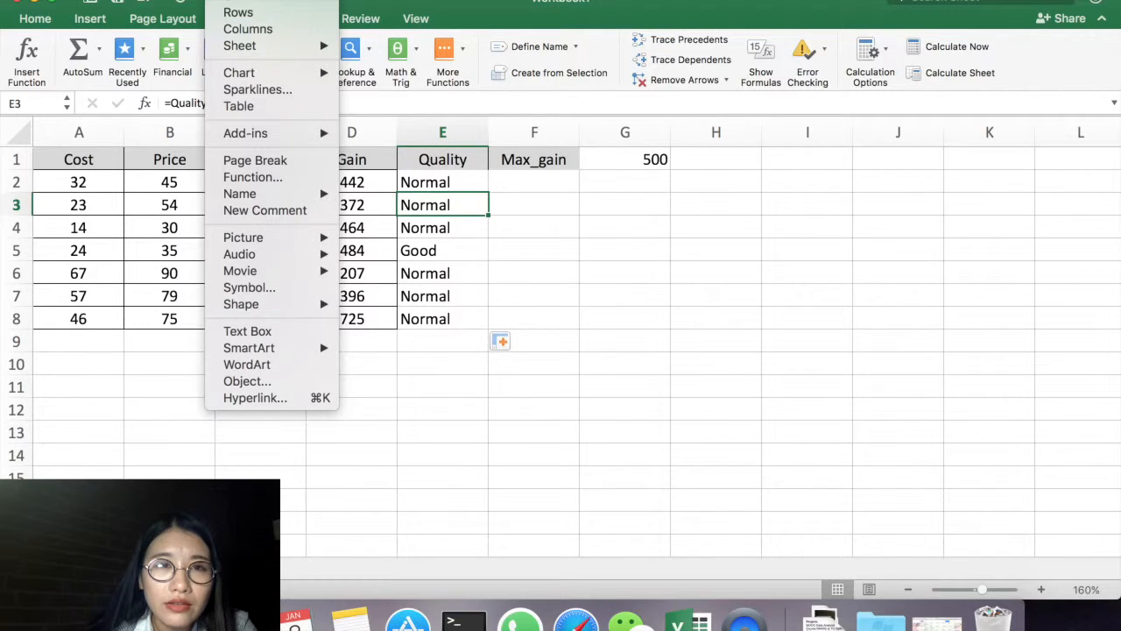
click(443, 184)
click(215, 2)
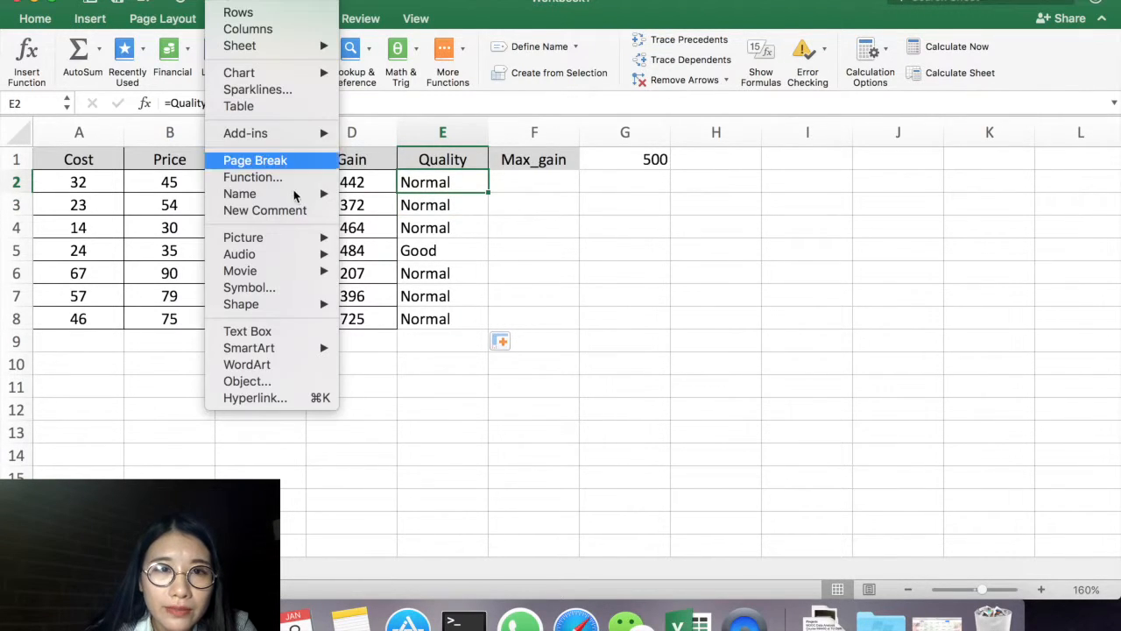
mouse_move(298, 197)
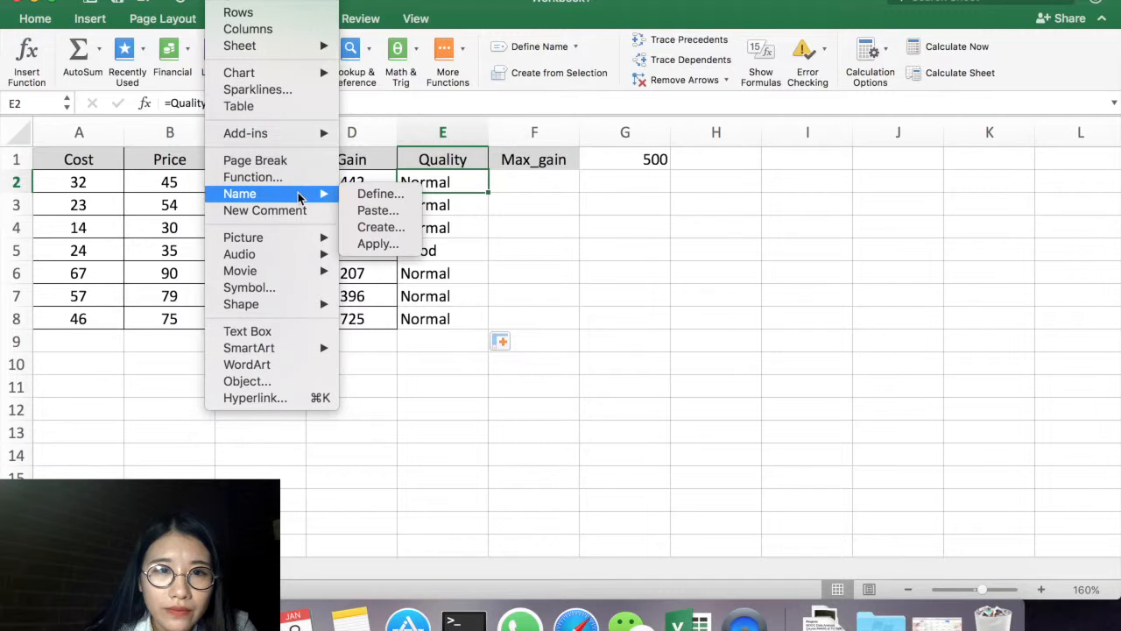
click(378, 193)
drag(541, 92, 669, 182)
click(536, 243)
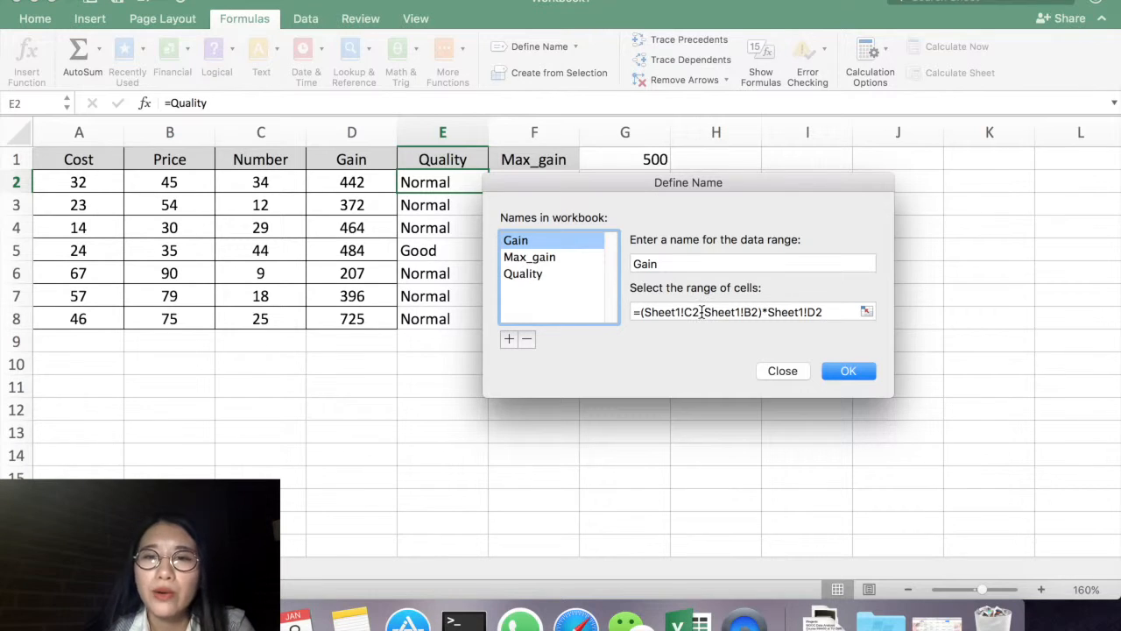
click(691, 312)
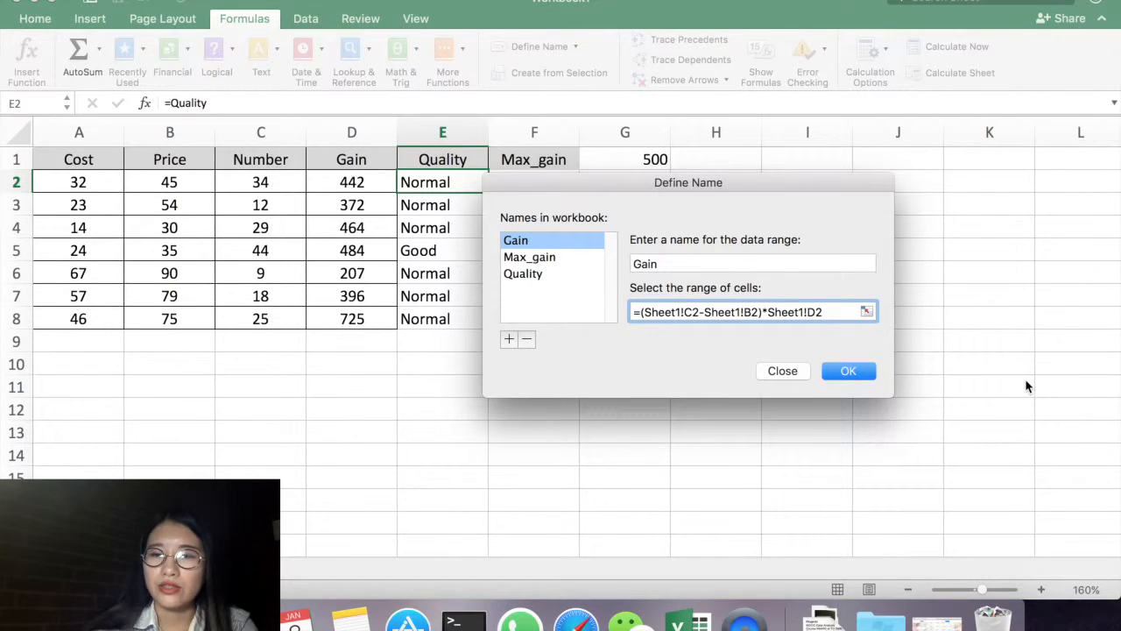
key(BackSpace)
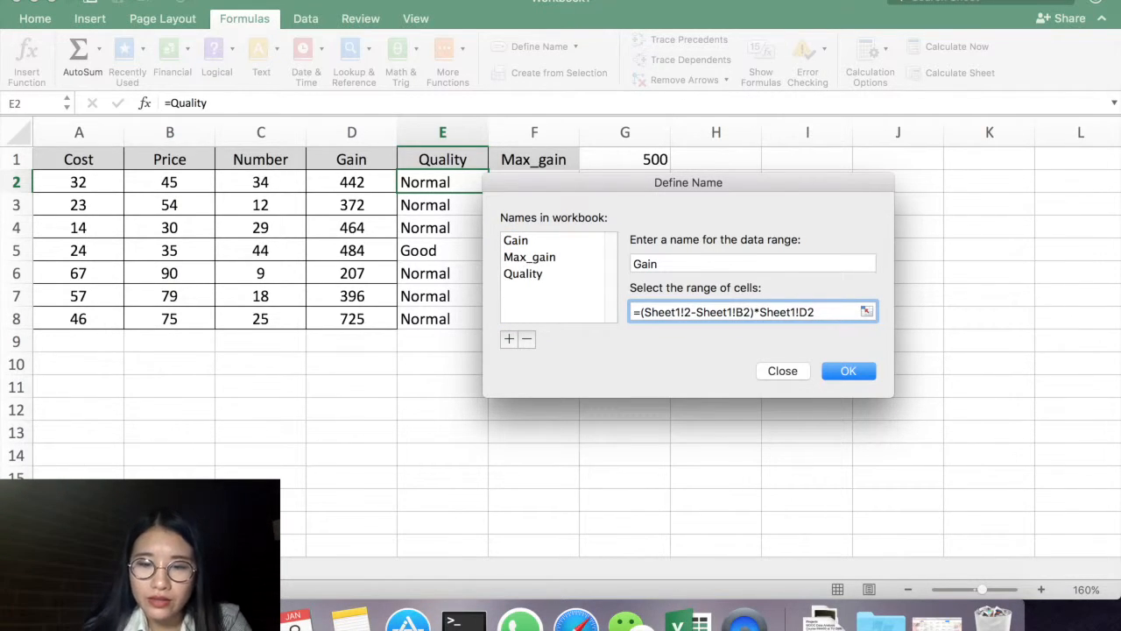
text($)
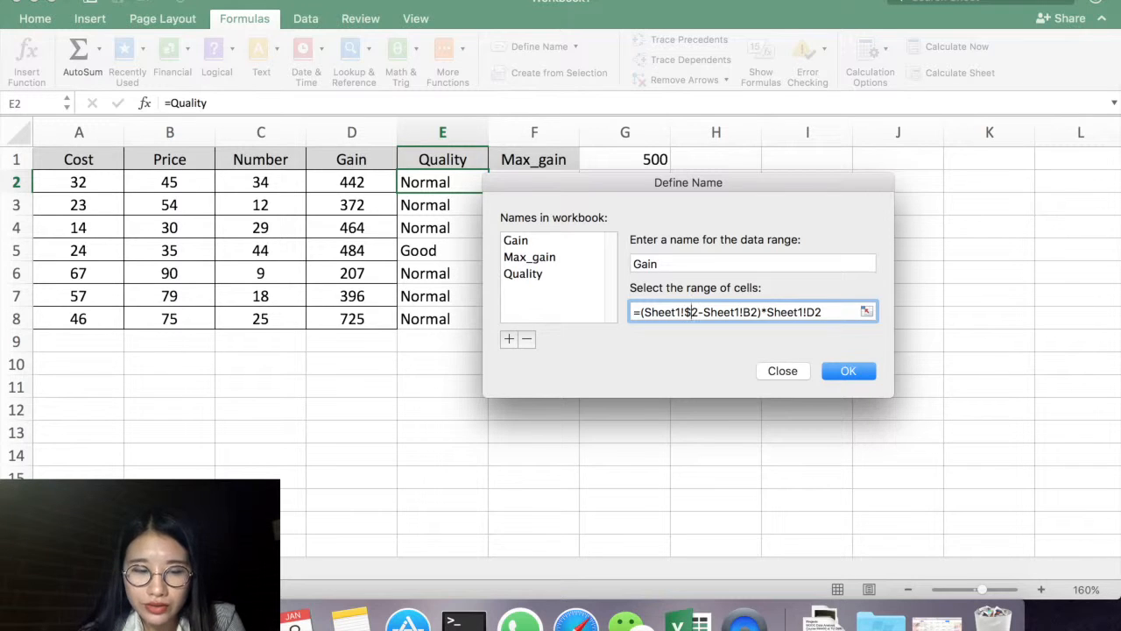
text(b)
key(BackSpace)
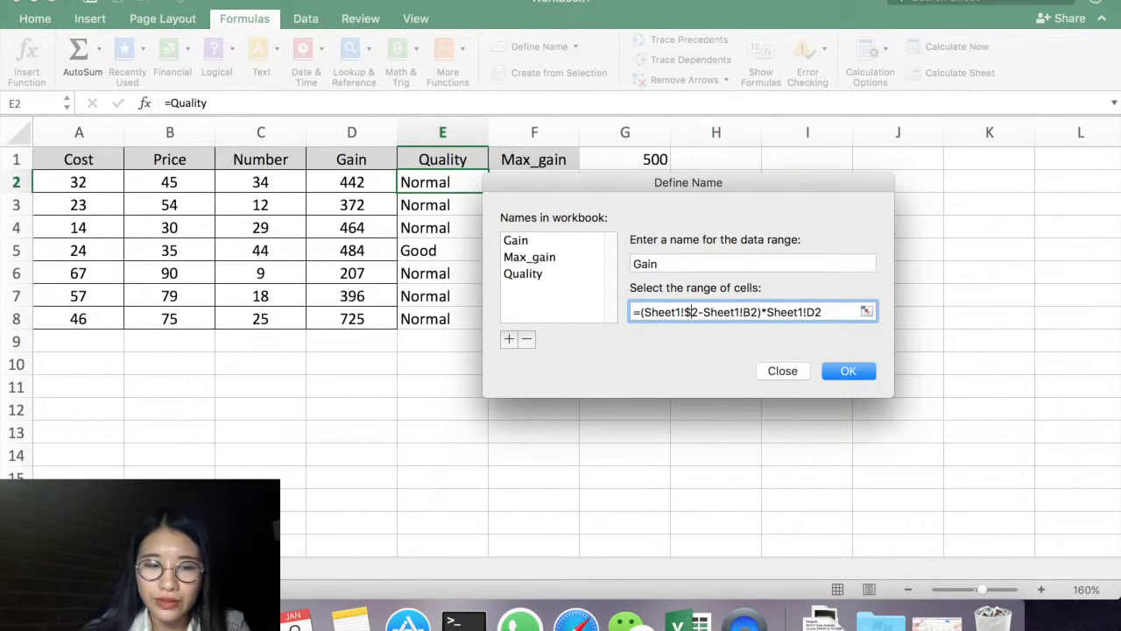
text(B)
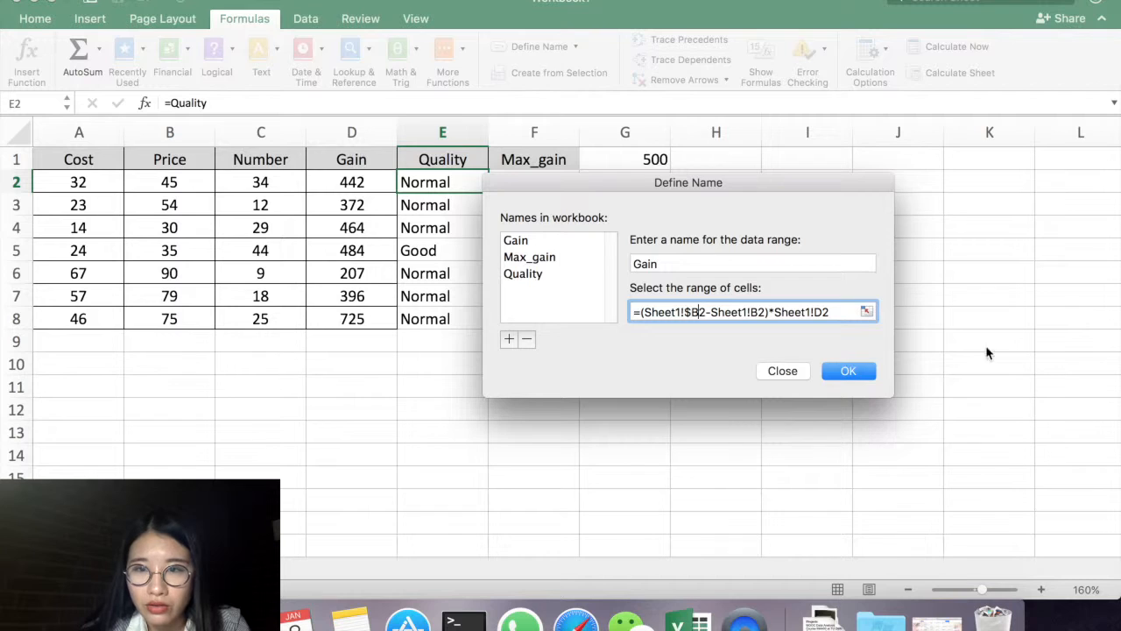
Change the remaining references in the Gain formula to Sheet1!$A2 and Sheet1!$C2, and save the definition.
click(758, 317)
key(BackSpace)
text($A2)
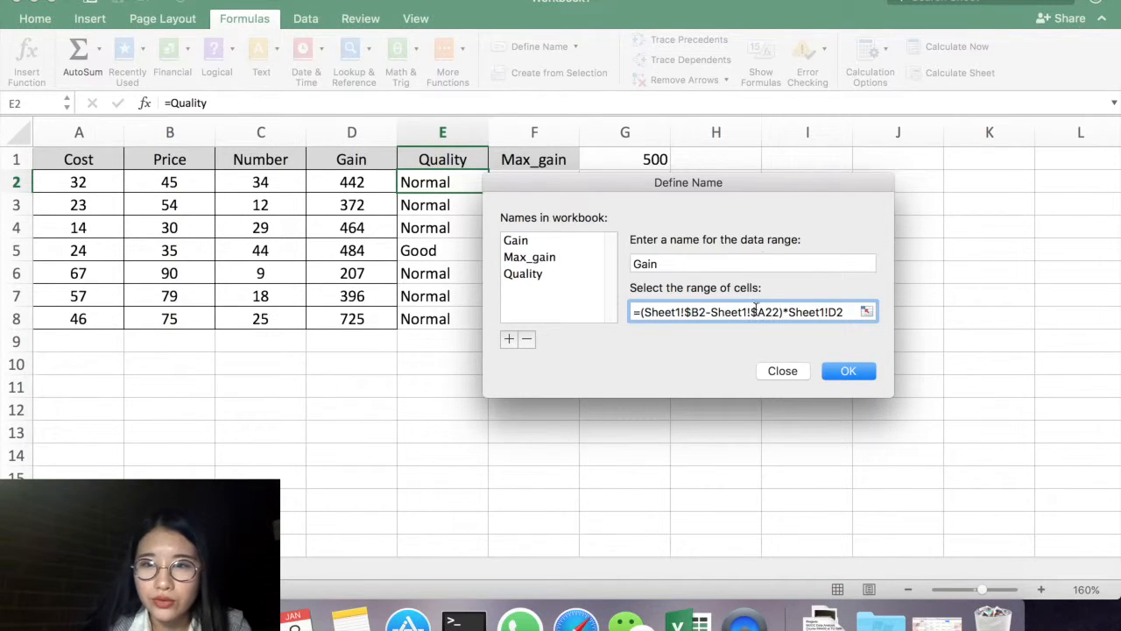
key(BackSpace)
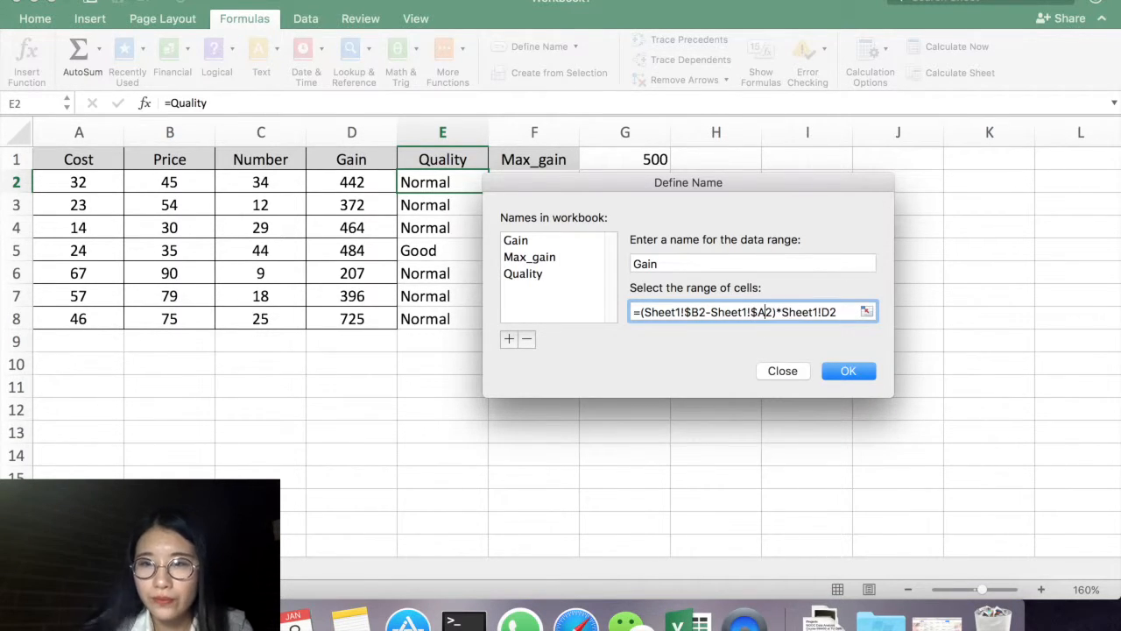
click(831, 312)
key(BackSpace)
text($)
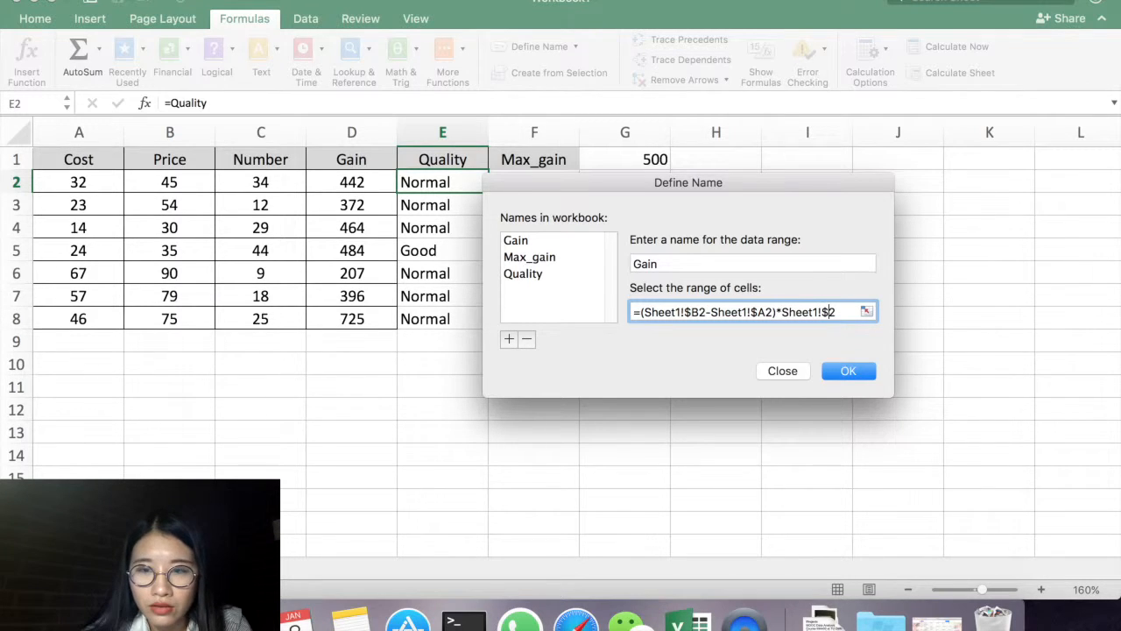
text(C)
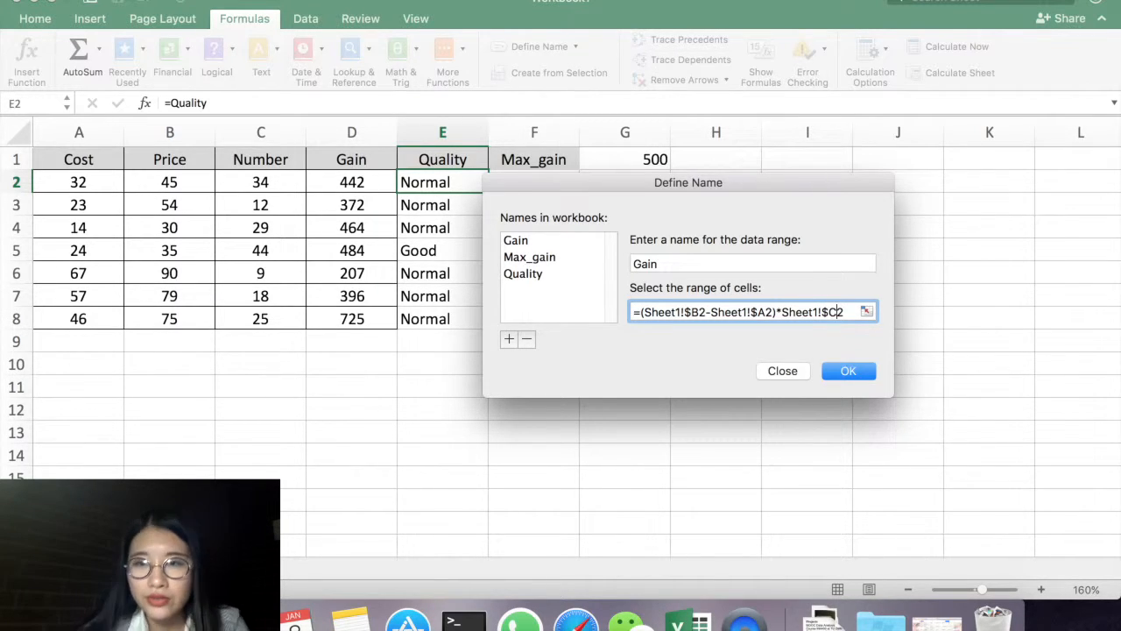
click(841, 369)
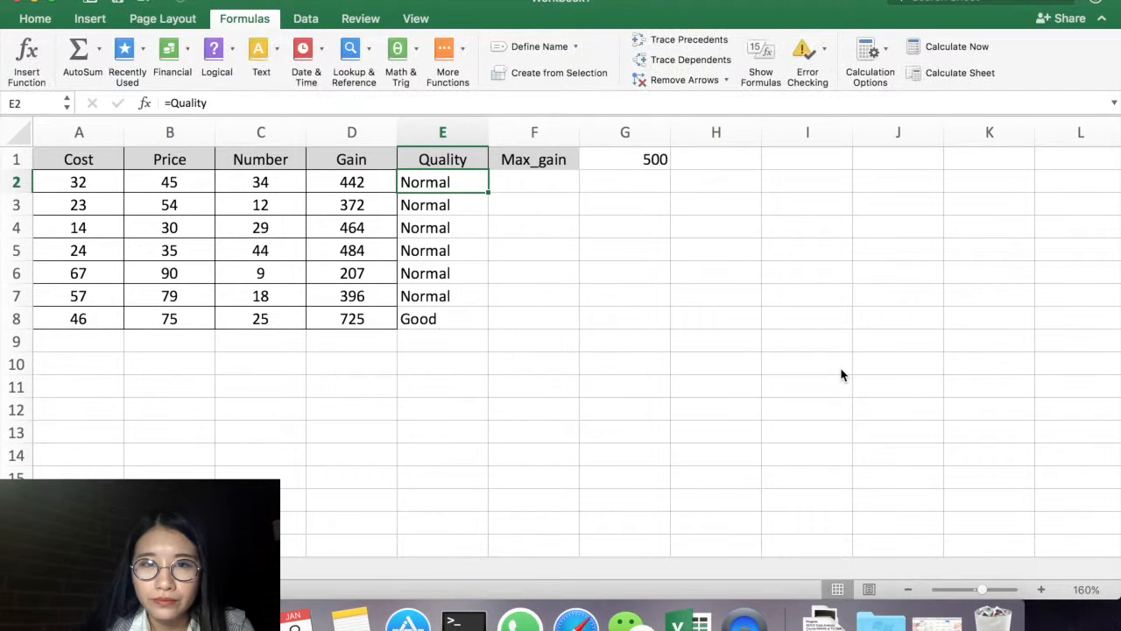
click(528, 184)
click(524, 313)
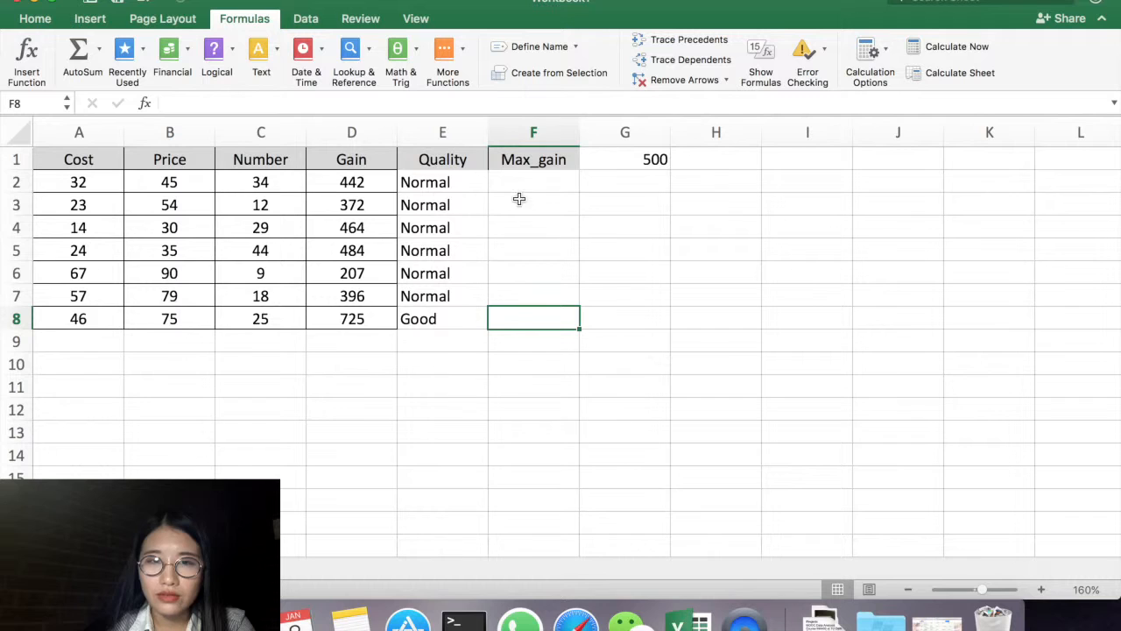